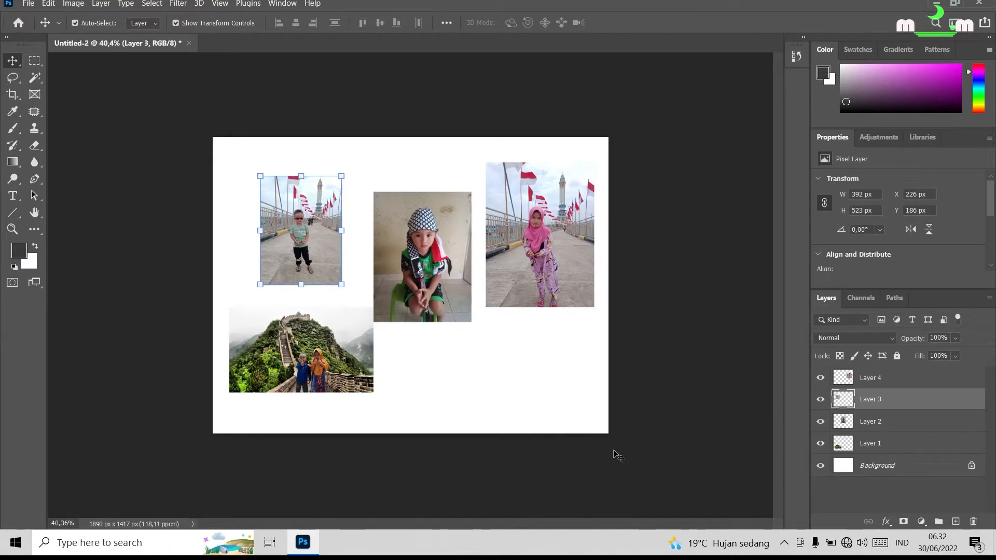
Move the Layer 4 photo straight down to about Y 363 px and deselect it.
{"action": "left_click", "coordinate": [877, 379]}
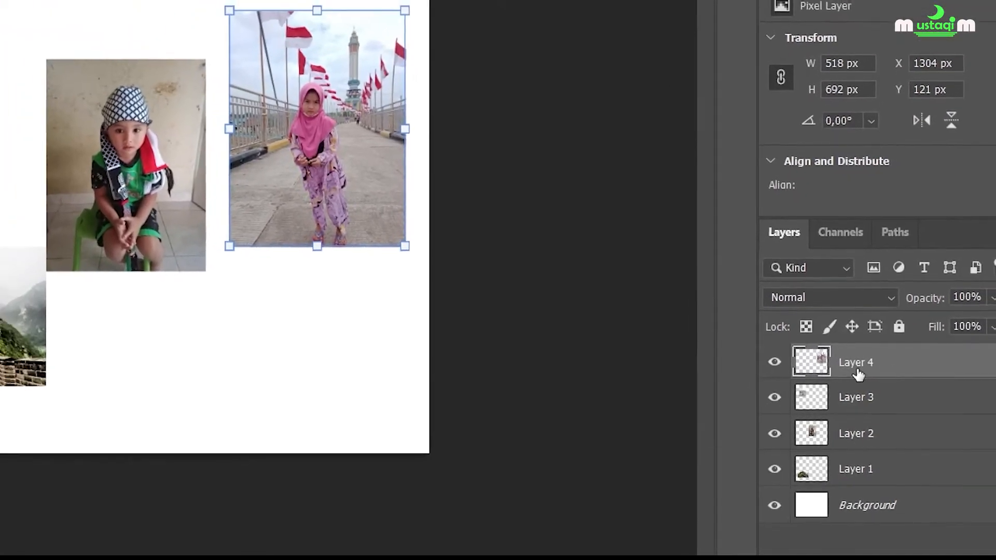
{"action": "left_click_drag", "start_coordinate": [316, 176], "coordinate": [316, 200]}
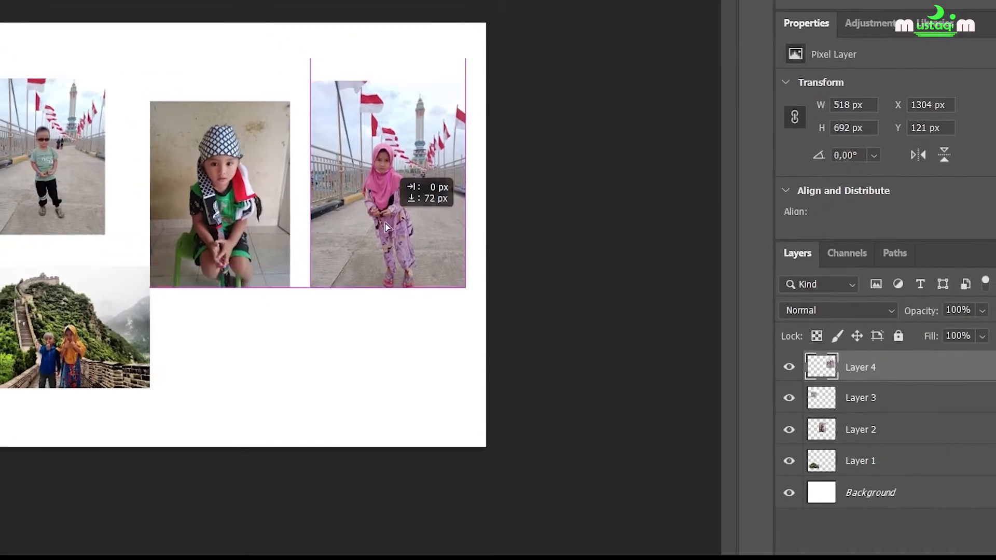
{"action": "left_click_drag", "start_coordinate": [387, 227], "coordinate": [387, 272]}
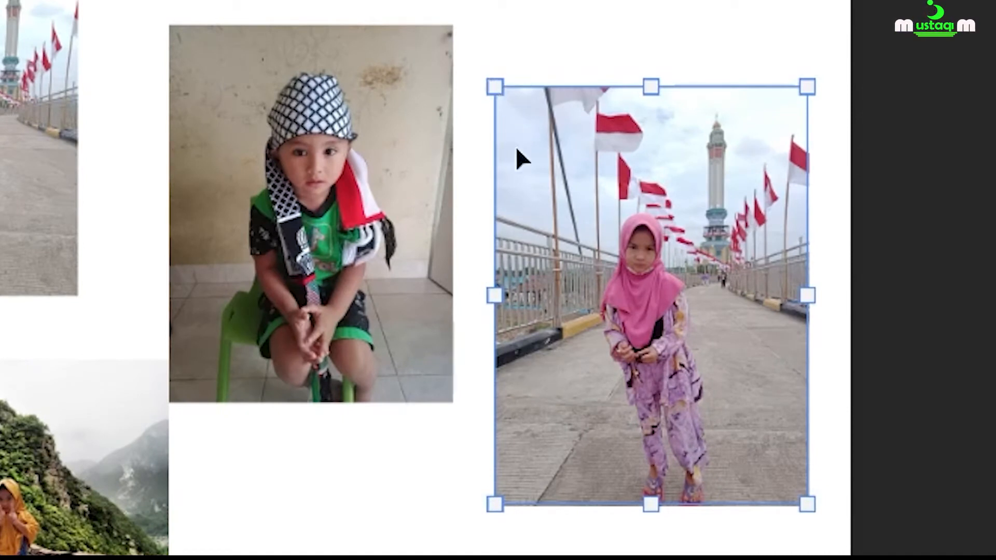
{"action": "key", "text": "Return"}
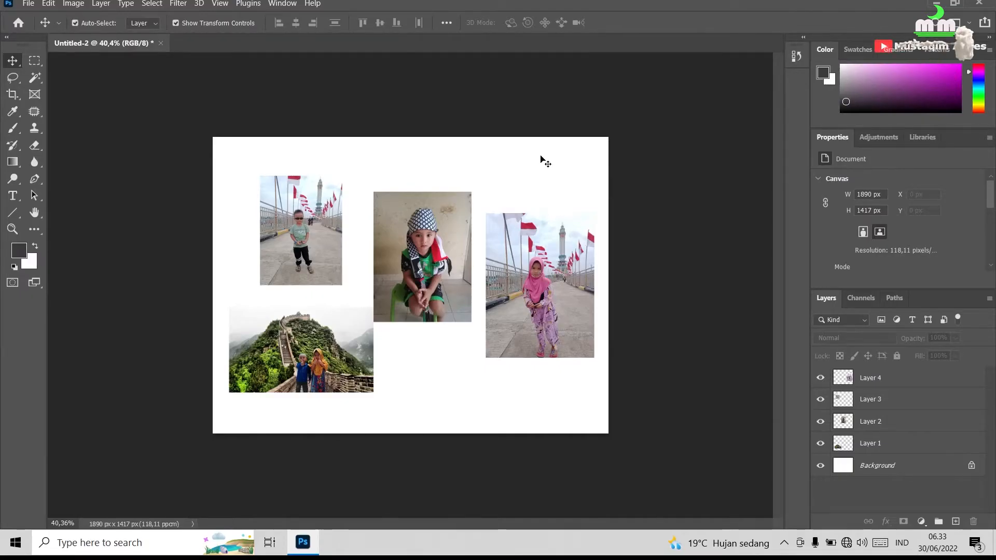
{"action": "key", "text": "ctrl"}
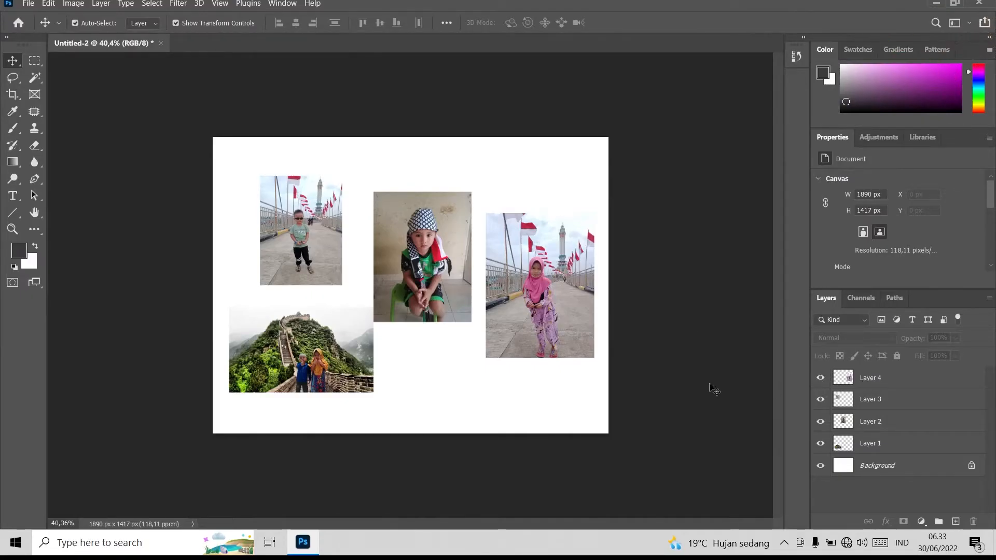
Open the blending options of Layer 4, enable the Stroke effect and display its settings with the dialog fully in view.
{"action": "left_click", "coordinate": [873, 382]}
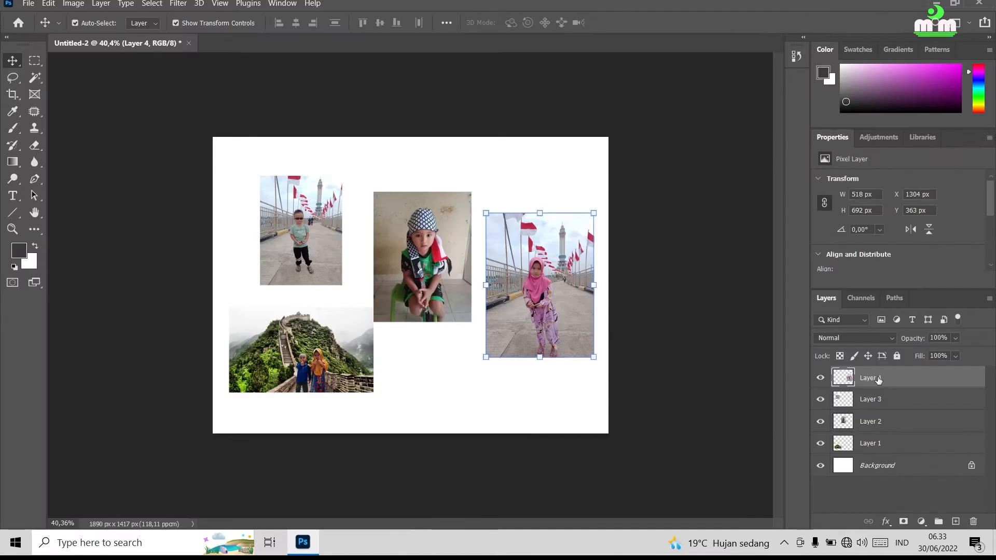
{"action": "right_click", "coordinate": [858, 374]}
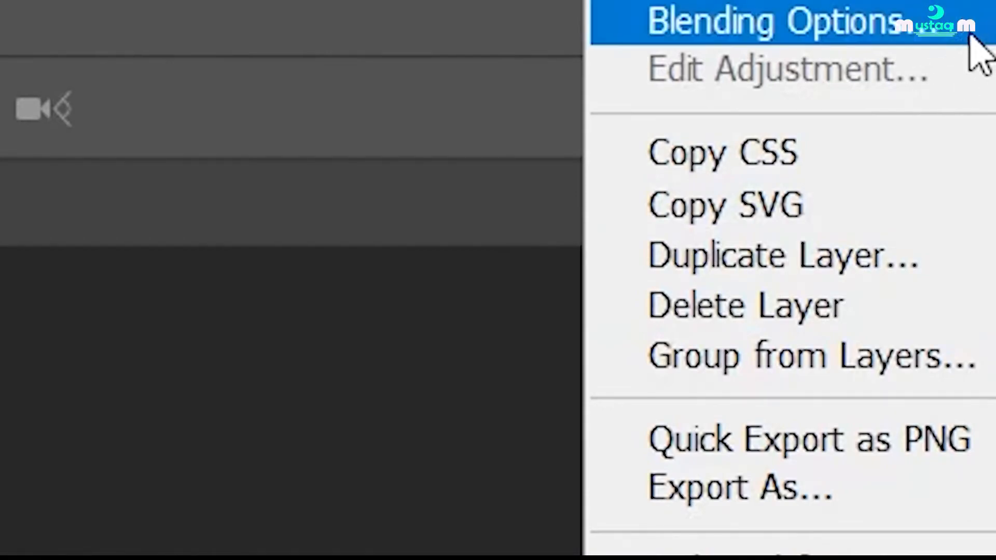
{"action": "left_click", "coordinate": [967, 27]}
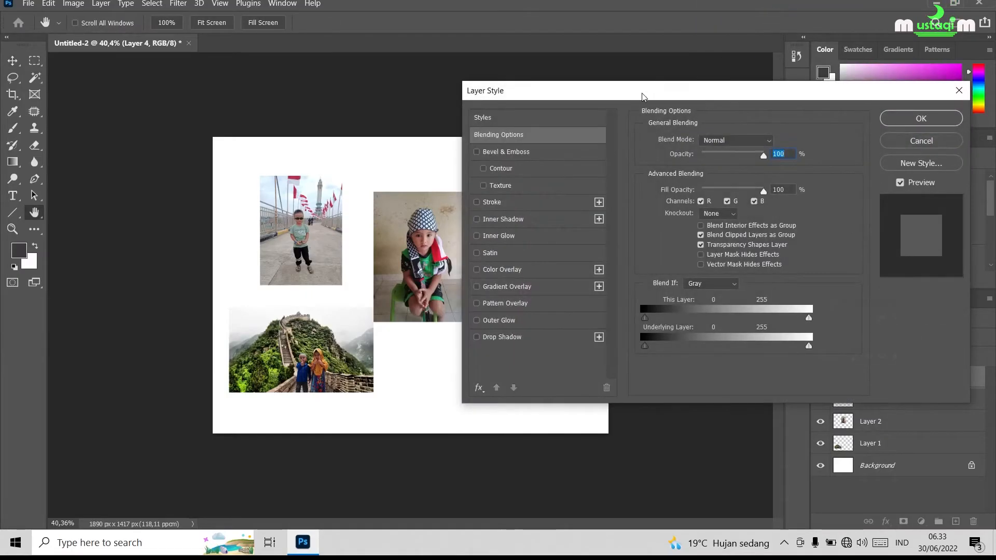
{"action": "left_click_drag", "start_coordinate": [642, 97], "coordinate": [822, 29]}
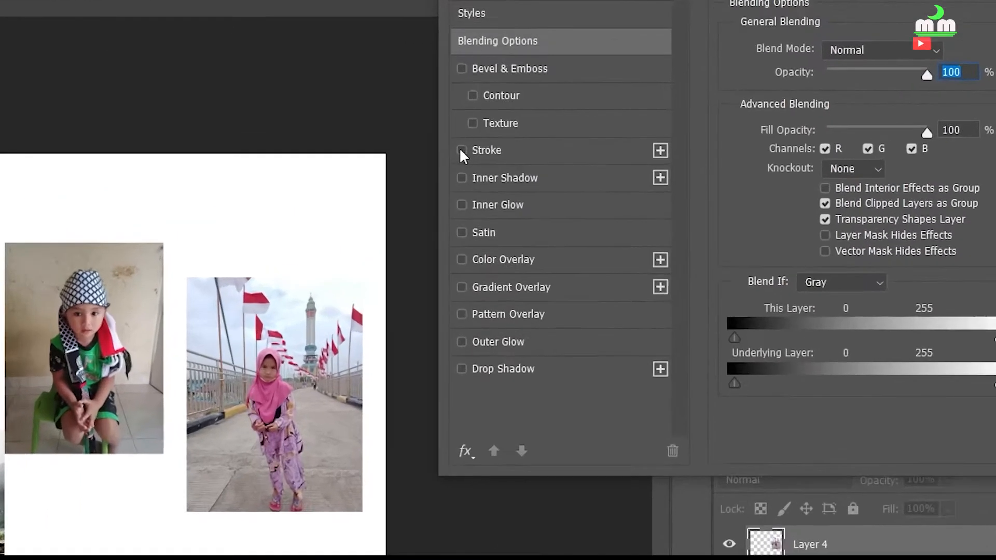
{"action": "left_click", "coordinate": [656, 135]}
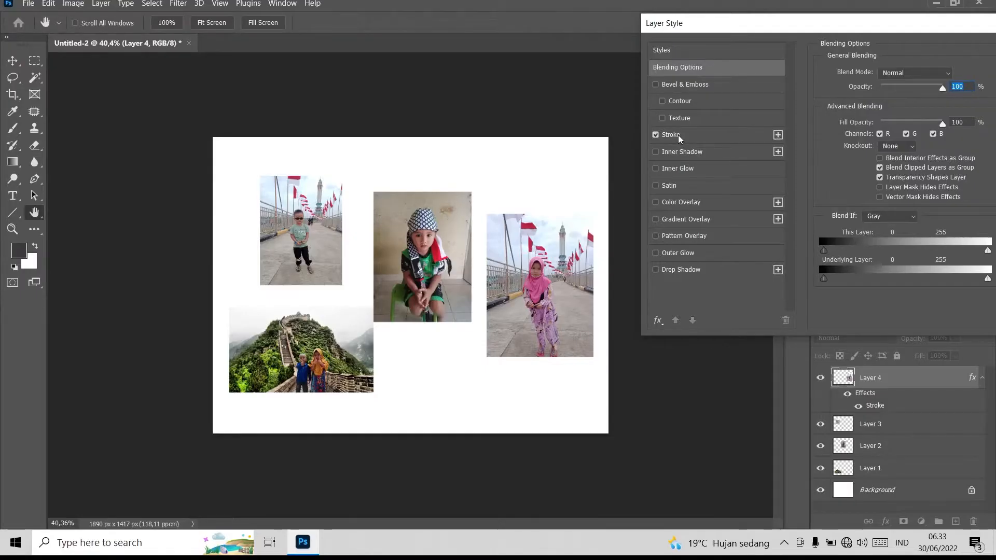
{"action": "left_click", "coordinate": [678, 136]}
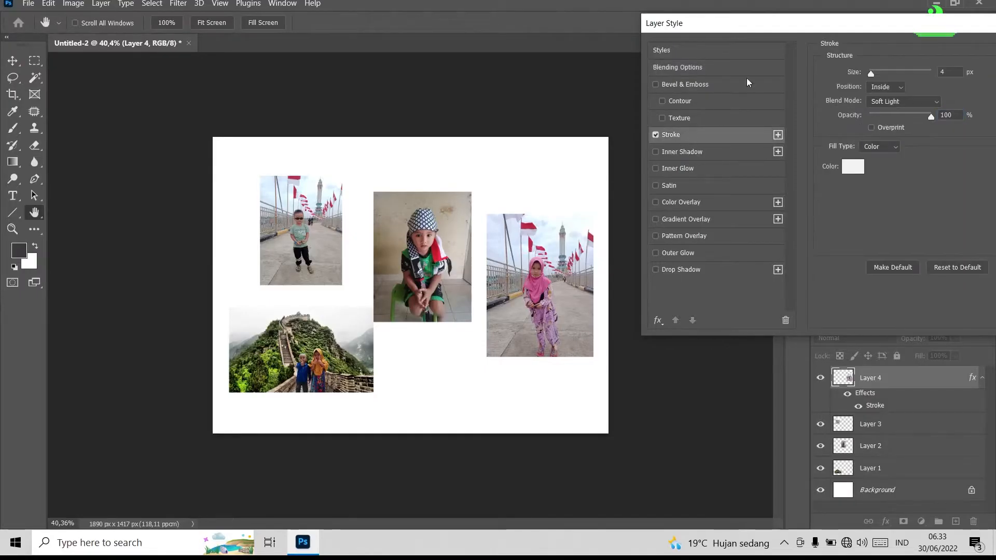
{"action": "left_click_drag", "start_coordinate": [781, 30], "coordinate": [728, 27]}
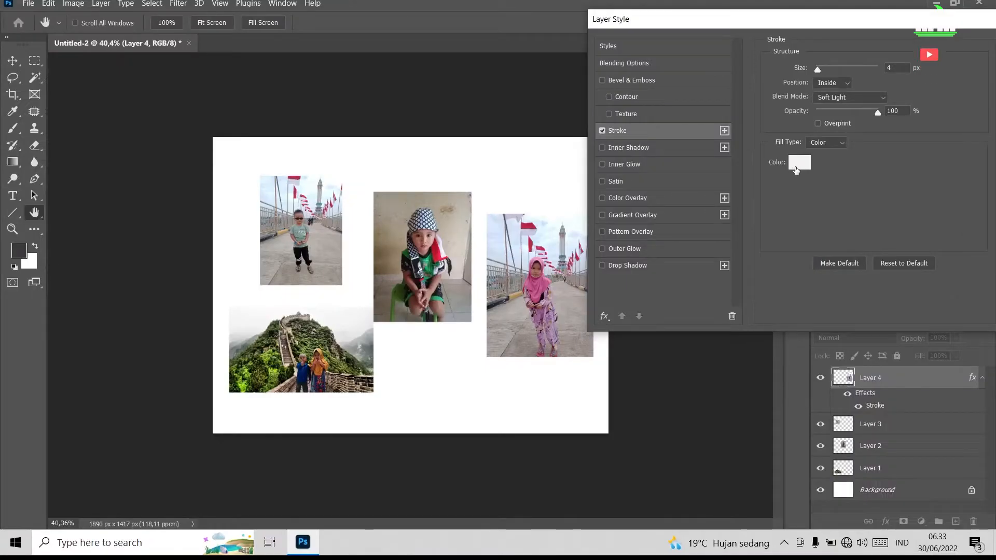
Set the stroke color to dark red af1515.
{"action": "left_click", "coordinate": [800, 165]}
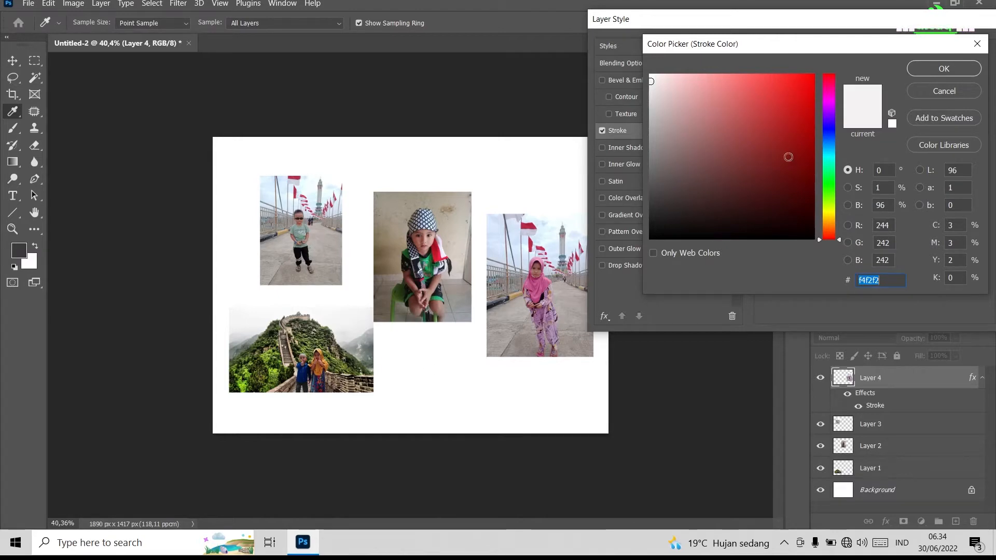
{"action": "left_click", "coordinate": [793, 126]}
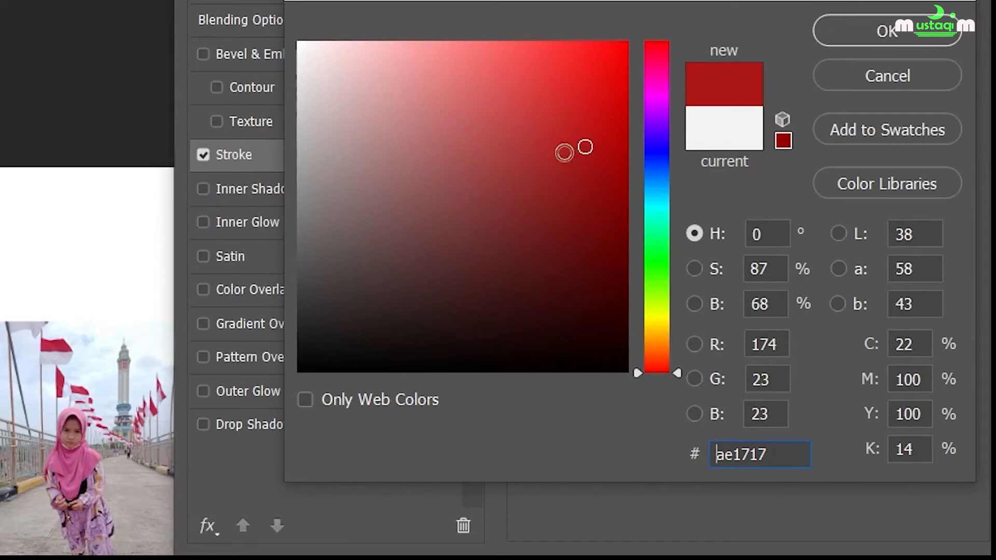
{"action": "left_click", "coordinate": [589, 145]}
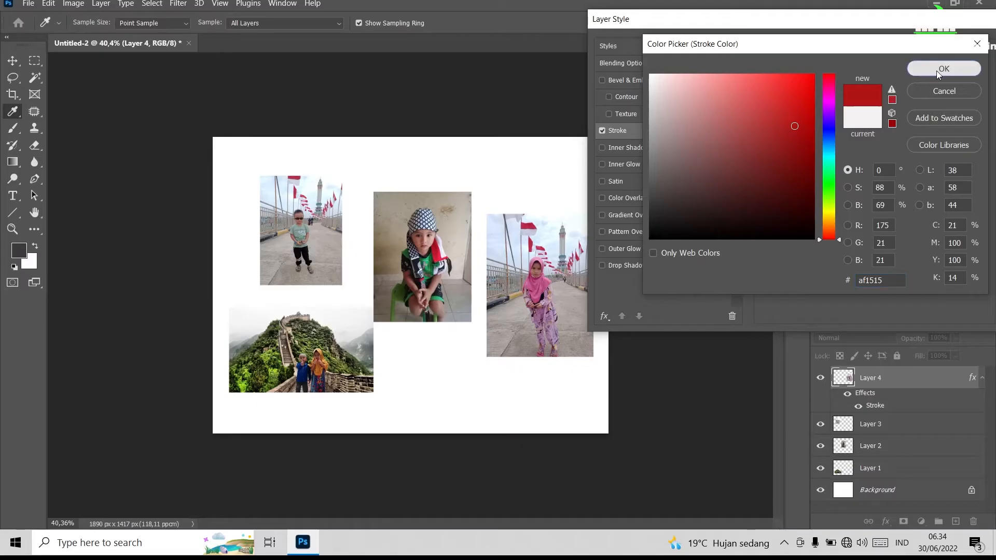
{"action": "left_click", "coordinate": [877, 41]}
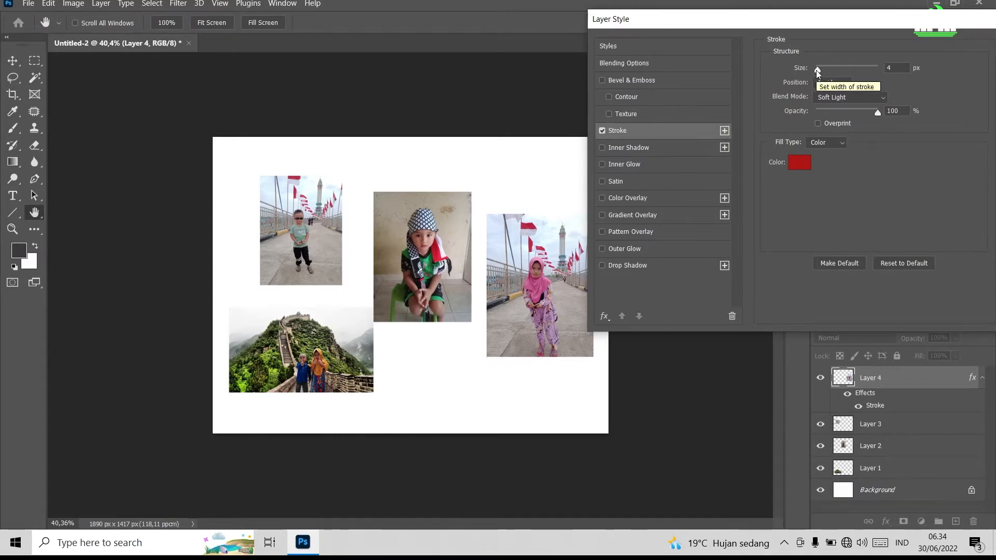
Try several sizes for the Inside stroke, up to about 21 px, and bring the size back to 1 px.
{"action": "mouse_move", "coordinate": [818, 70]}
{"action": "left_mouse_down"}
{"action": "mouse_move", "coordinate": [788, 63]}
{"action": "mouse_move", "coordinate": [829, 52]}
{"action": "mouse_move", "coordinate": [796, 52]}
{"action": "left_mouse_up"}
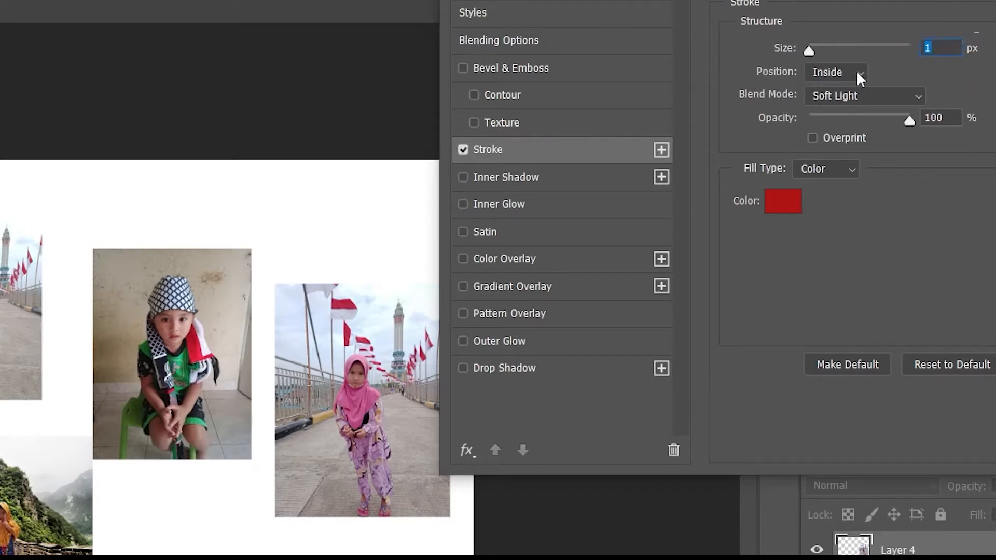
{"action": "mouse_move", "coordinate": [810, 48]}
{"action": "left_mouse_down"}
{"action": "mouse_move", "coordinate": [820, 49]}
{"action": "mouse_move", "coordinate": [809, 49]}
{"action": "left_mouse_up"}
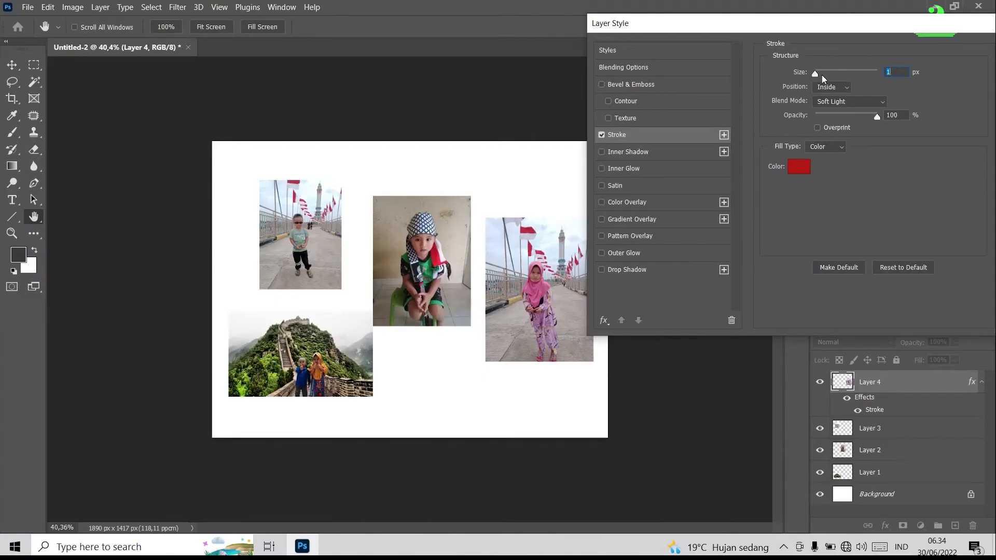
{"action": "mouse_move", "coordinate": [817, 73]}
{"action": "left_mouse_down"}
{"action": "mouse_move", "coordinate": [827, 72]}
{"action": "mouse_move", "coordinate": [807, 72]}
{"action": "left_mouse_up"}
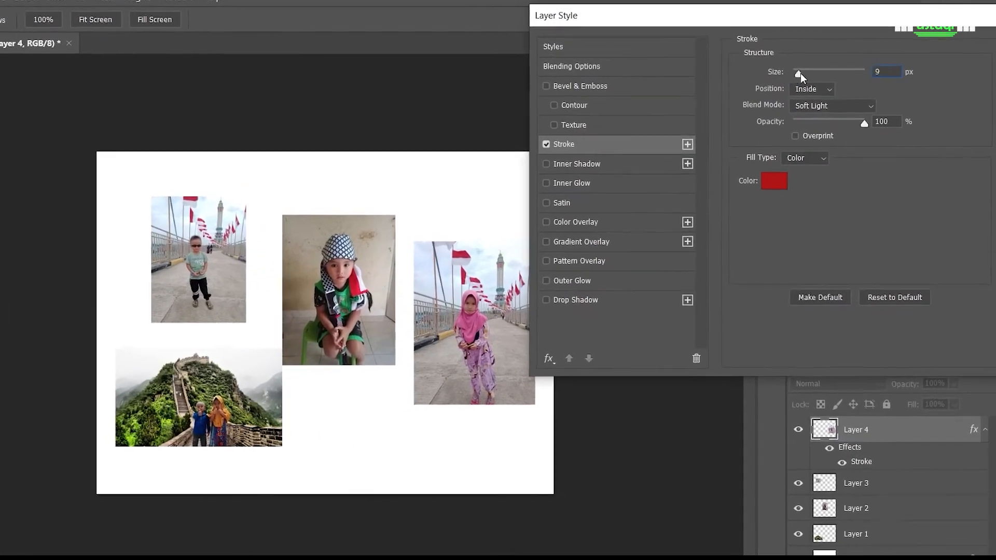
{"action": "mouse_move", "coordinate": [779, 74]}
{"action": "left_mouse_down"}
{"action": "mouse_move", "coordinate": [806, 75]}
{"action": "mouse_move", "coordinate": [714, 74]}
{"action": "mouse_move", "coordinate": [732, 74]}
{"action": "left_mouse_up"}
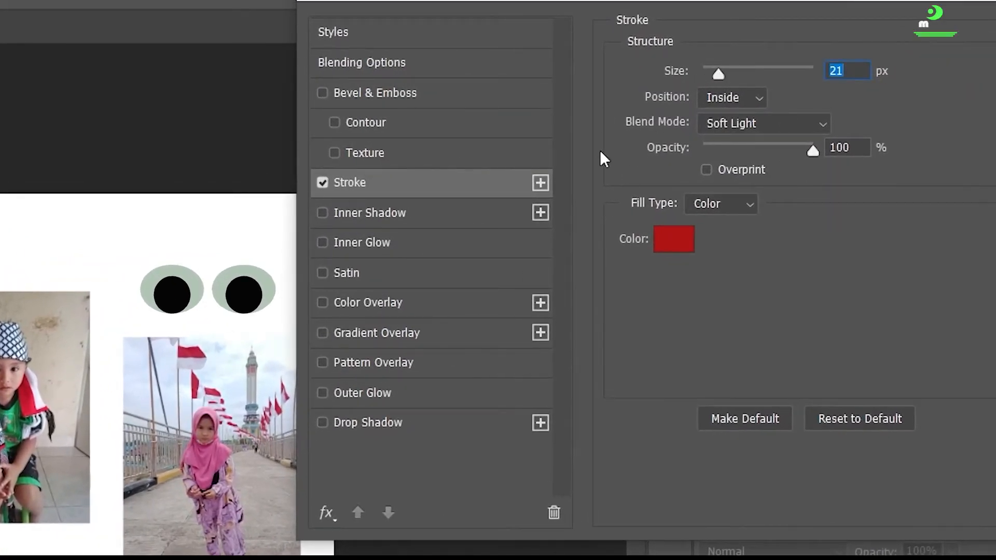
{"action": "mouse_move", "coordinate": [723, 73]}
{"action": "left_mouse_down"}
{"action": "mouse_move", "coordinate": [698, 78]}
{"action": "mouse_move", "coordinate": [824, 64]}
{"action": "mouse_move", "coordinate": [680, 70]}
{"action": "left_mouse_up"}
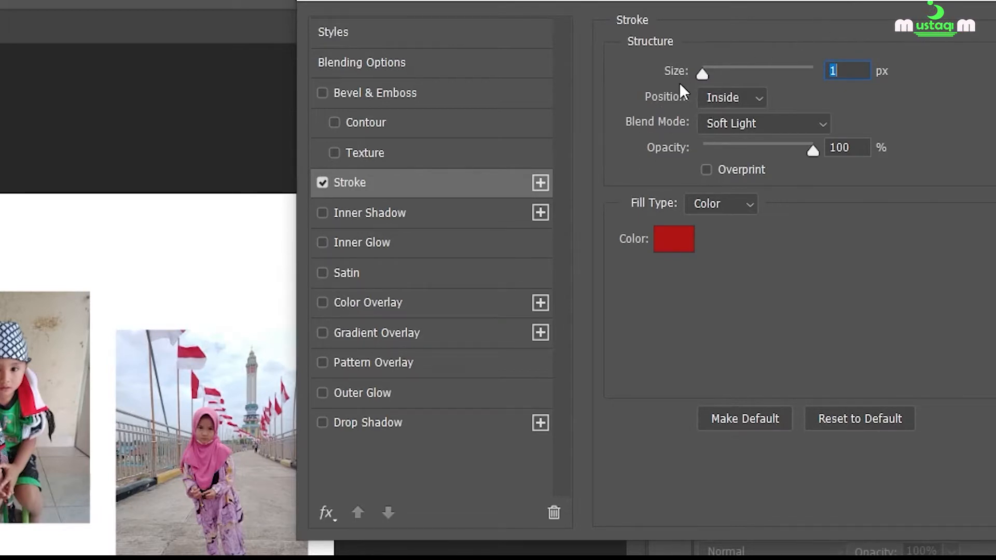
{"action": "mouse_move", "coordinate": [702, 72]}
{"action": "left_mouse_down"}
{"action": "mouse_move", "coordinate": [778, 73]}
{"action": "mouse_move", "coordinate": [685, 73]}
{"action": "left_mouse_up"}
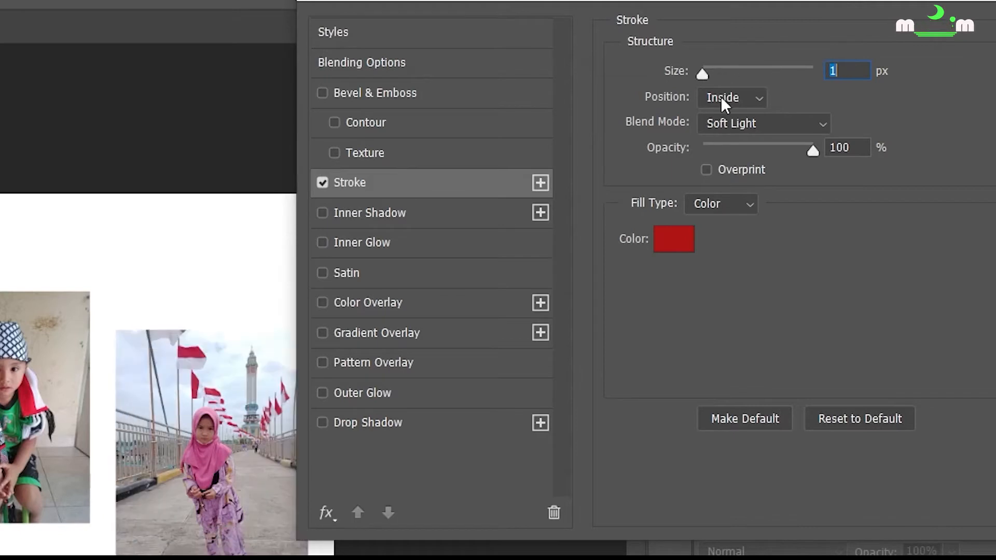
Switch the stroke position to Outside and back to Inside, testing the size and leaving it at 1 px.
{"action": "left_click", "coordinate": [759, 100]}
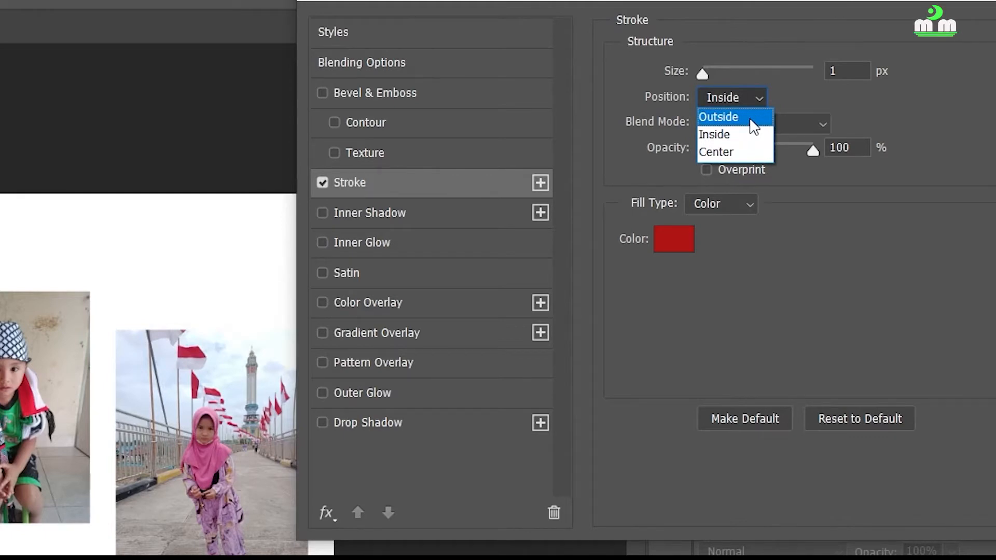
{"action": "left_click", "coordinate": [750, 119]}
{"action": "left_click", "coordinate": [755, 99]}
{"action": "left_click", "coordinate": [745, 133]}
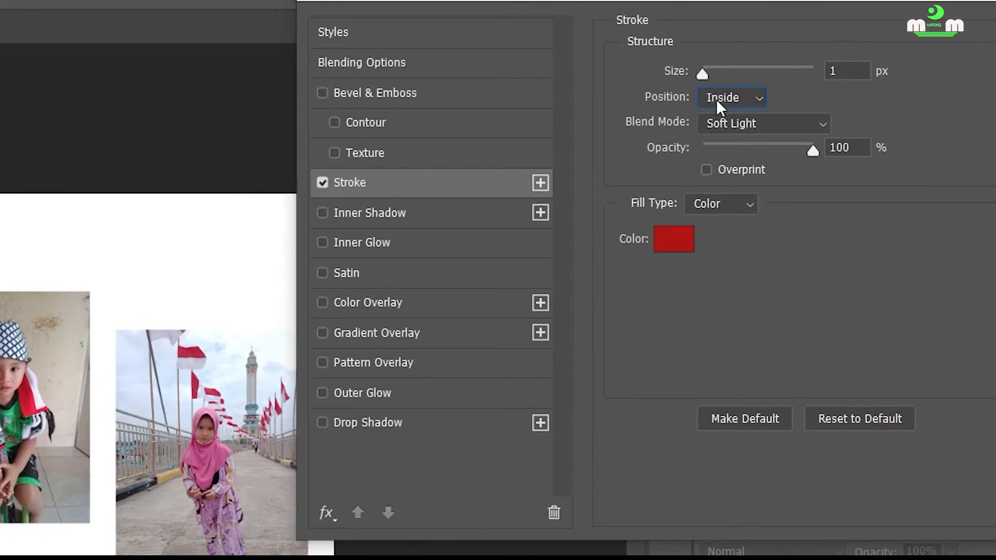
{"action": "mouse_move", "coordinate": [706, 75]}
{"action": "left_mouse_down"}
{"action": "mouse_move", "coordinate": [811, 77]}
{"action": "mouse_move", "coordinate": [689, 73]}
{"action": "left_mouse_up"}
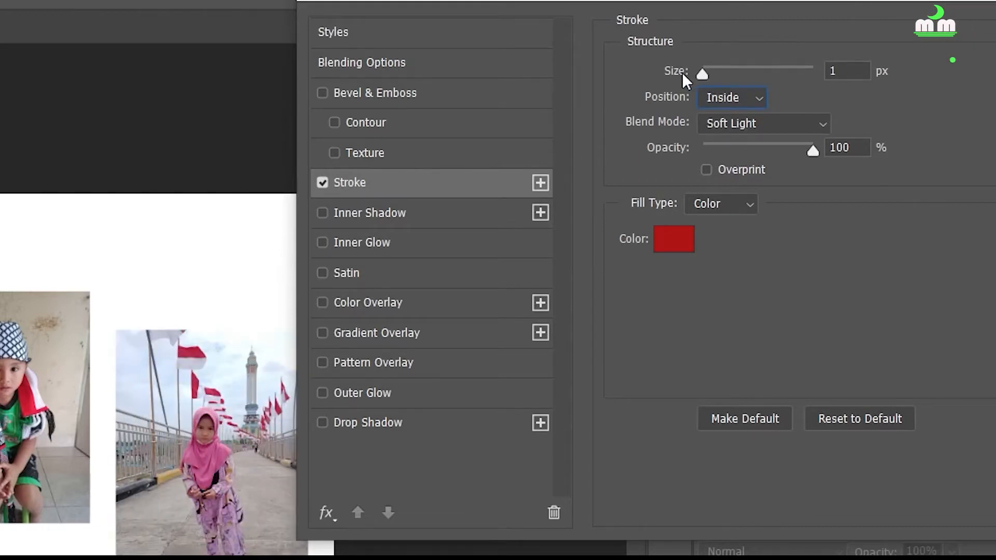
{"action": "left_click", "coordinate": [682, 73]}
Set the stroke position to Outside, keep its size at 1 px and change its blend mode to Normal.
{"action": "left_click", "coordinate": [753, 97]}
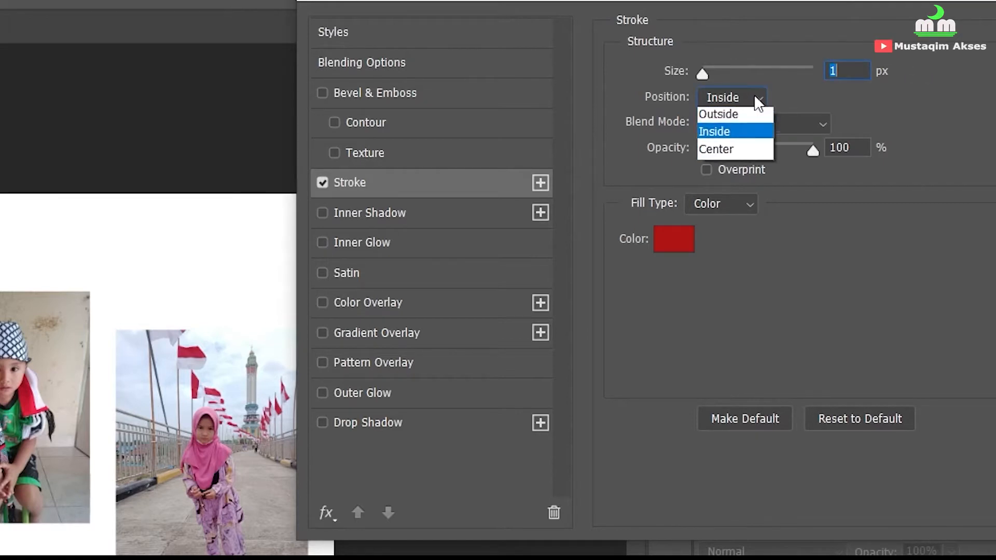
{"action": "left_click", "coordinate": [738, 113]}
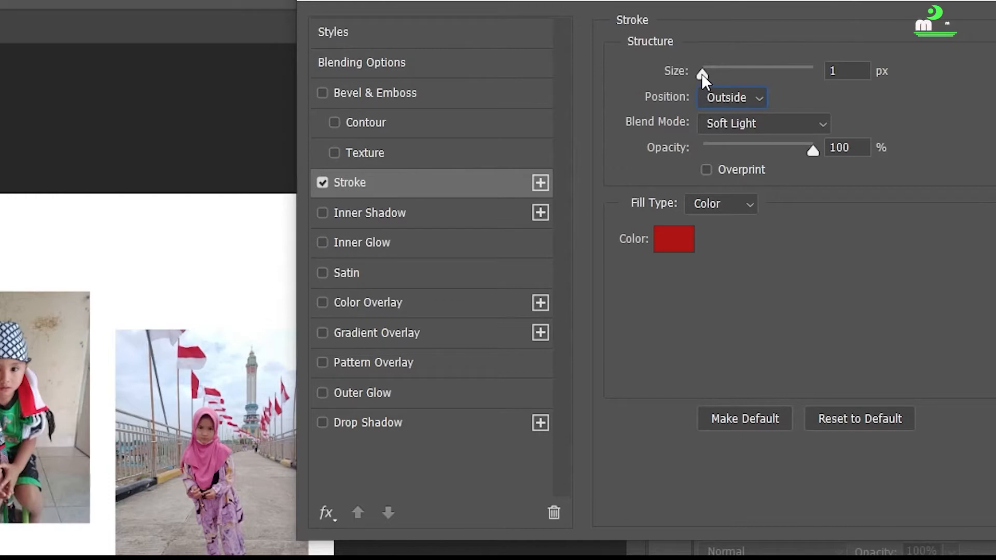
{"action": "mouse_move", "coordinate": [703, 73]}
{"action": "left_mouse_down"}
{"action": "mouse_move", "coordinate": [734, 76]}
{"action": "mouse_move", "coordinate": [681, 73]}
{"action": "mouse_move", "coordinate": [850, 74]}
{"action": "mouse_move", "coordinate": [655, 76]}
{"action": "left_mouse_up"}
{"action": "left_click", "coordinate": [802, 129]}
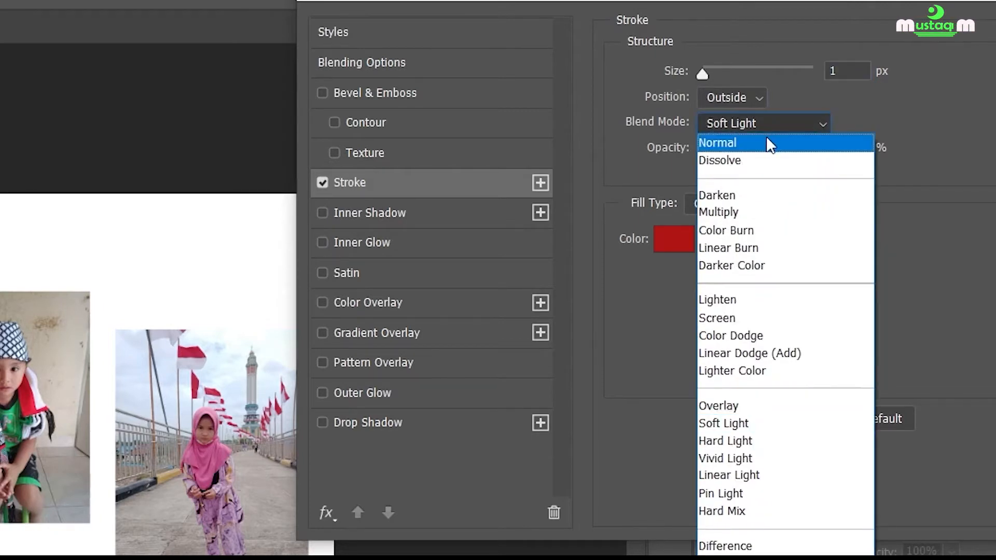
{"action": "left_click", "coordinate": [768, 140]}
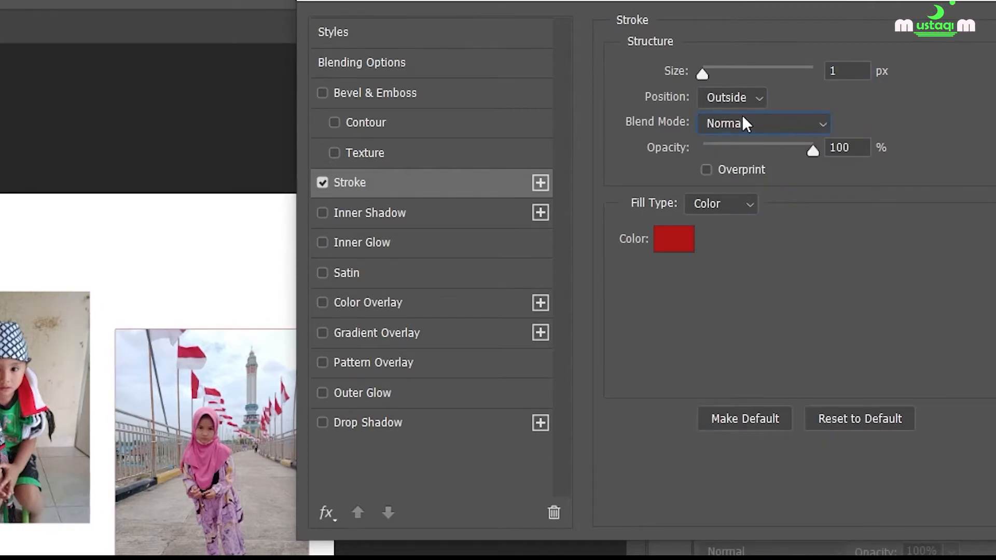
Increase the stroke size to 16 px and shift the Layer Style dialog clear of the photo.
{"action": "left_click_drag", "start_coordinate": [705, 73], "coordinate": [723, 77]}
{"action": "left_click_drag", "start_coordinate": [724, 77], "coordinate": [716, 81]}
{"action": "left_click_drag", "start_coordinate": [610, 0], "coordinate": [677, 0]}
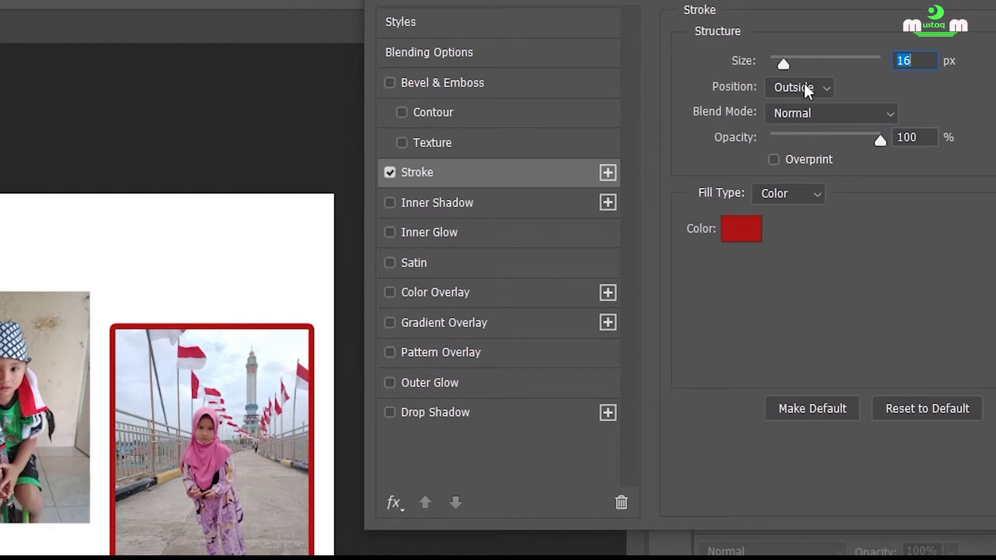
Try the Soft Light blend mode on the stroke with a size of 250 px, and reduce the size to 1 px.
{"action": "left_click", "coordinate": [871, 108]}
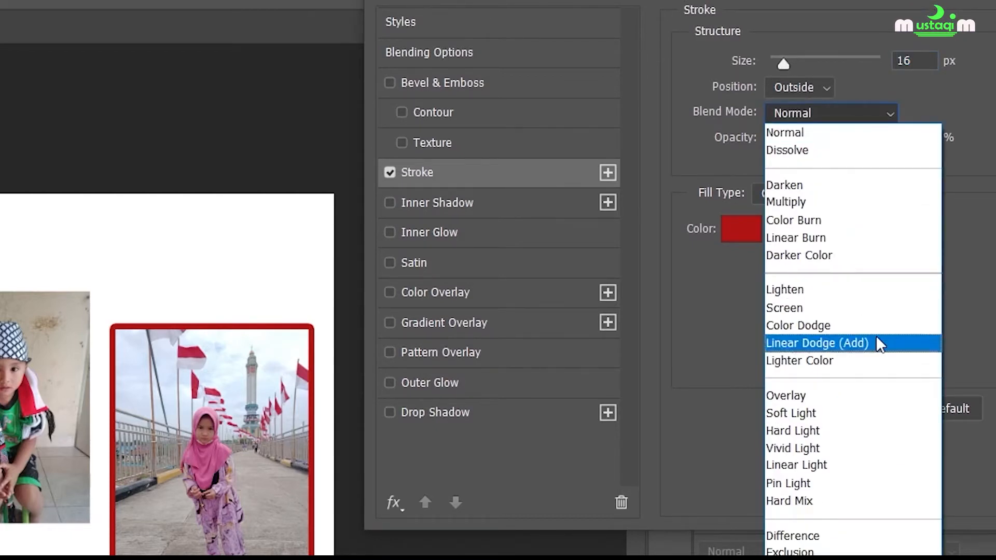
{"action": "left_click", "coordinate": [870, 413]}
{"action": "left_click_drag", "start_coordinate": [773, 61], "coordinate": [884, 68]}
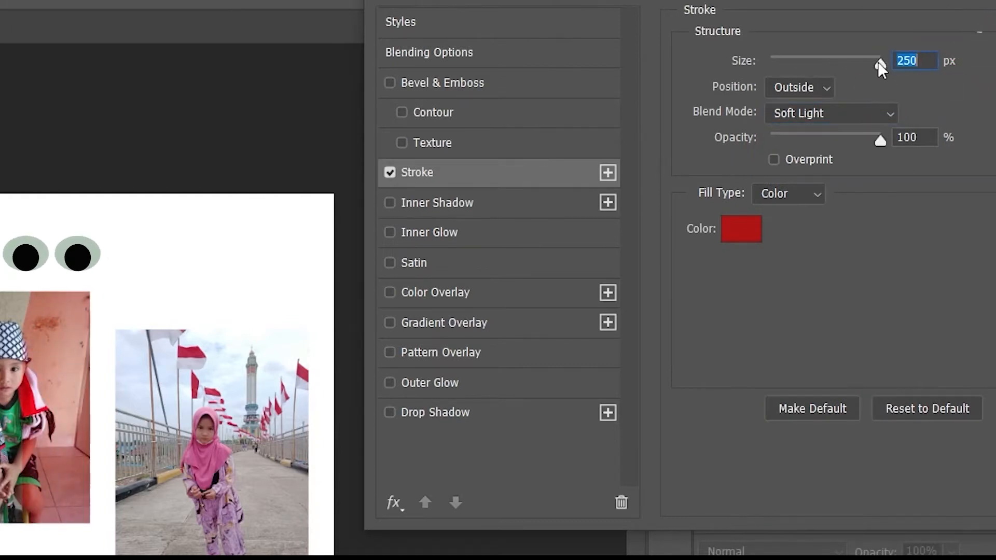
{"action": "mouse_move", "coordinate": [878, 62]}
{"action": "left_mouse_down"}
{"action": "mouse_move", "coordinate": [877, 69]}
{"action": "mouse_move", "coordinate": [764, 64]}
{"action": "left_mouse_up"}
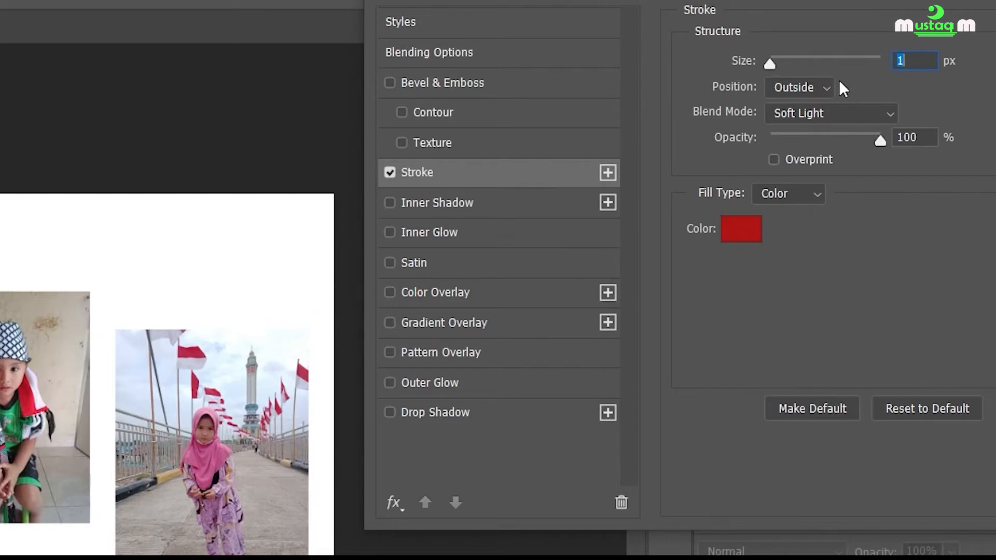
Set the stroke blend mode to Normal and its size to 24 px.
{"action": "left_click", "coordinate": [889, 122]}
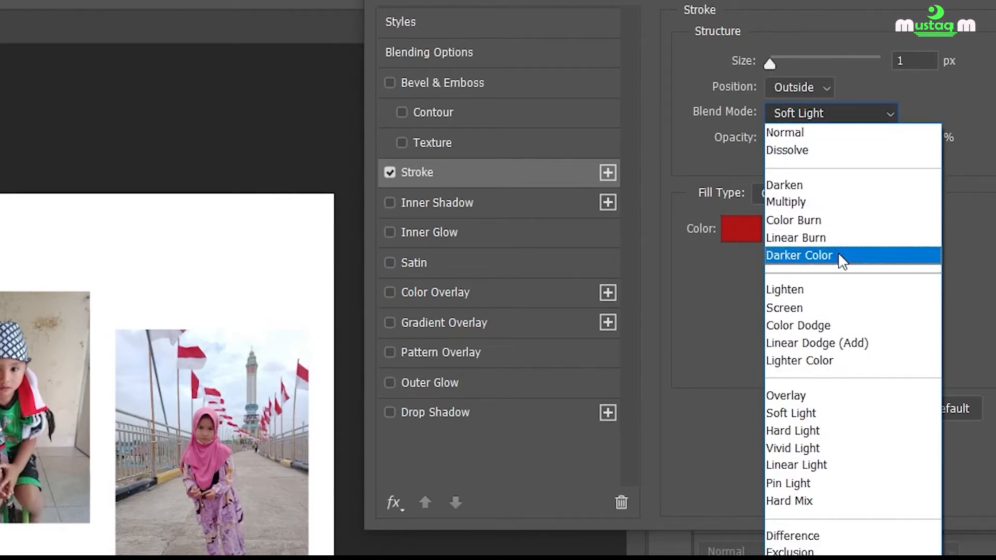
{"action": "left_click", "coordinate": [812, 134]}
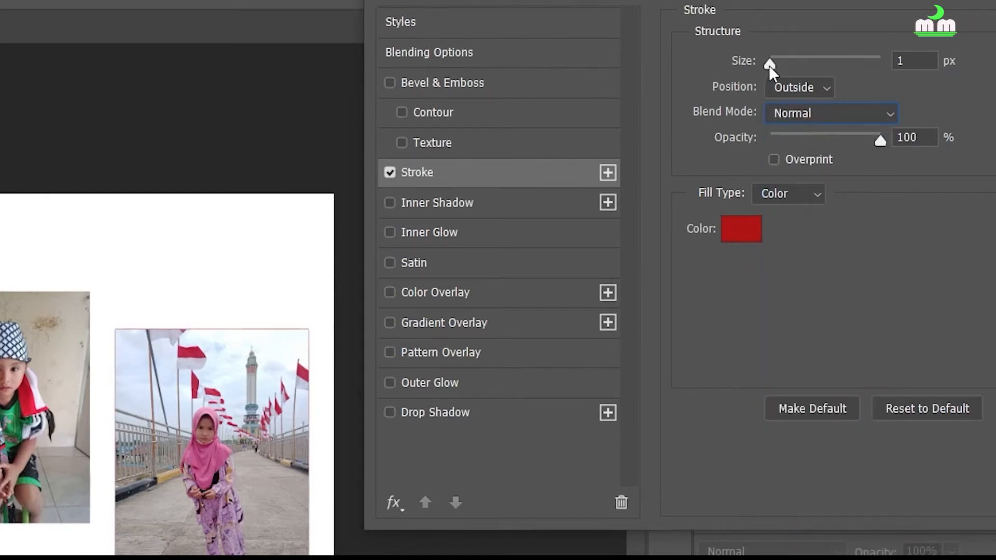
{"action": "left_click_drag", "start_coordinate": [769, 65], "coordinate": [787, 67]}
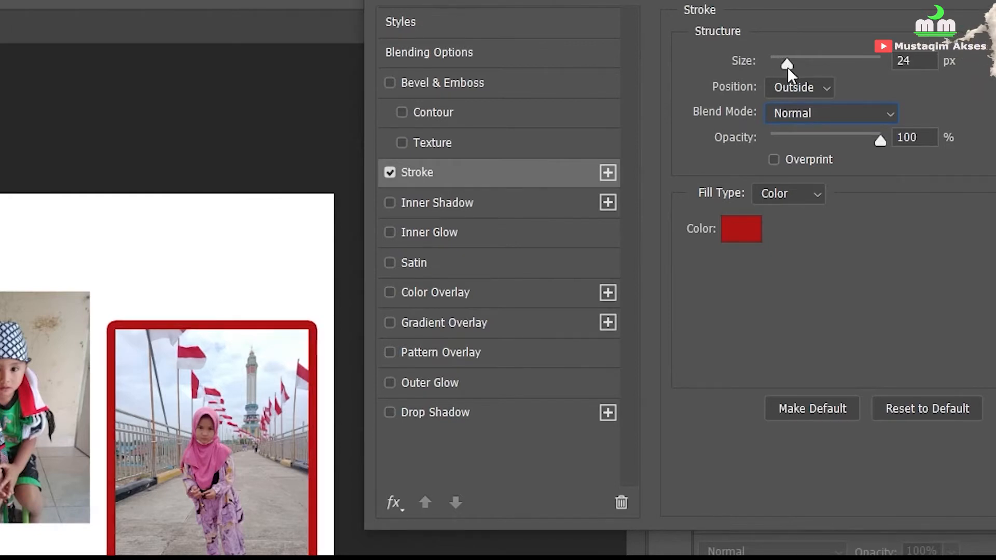
Try the Inside, Outside and Center stroke positions on the photo border, varying its size down to 1 px.
{"action": "left_click", "coordinate": [823, 86]}
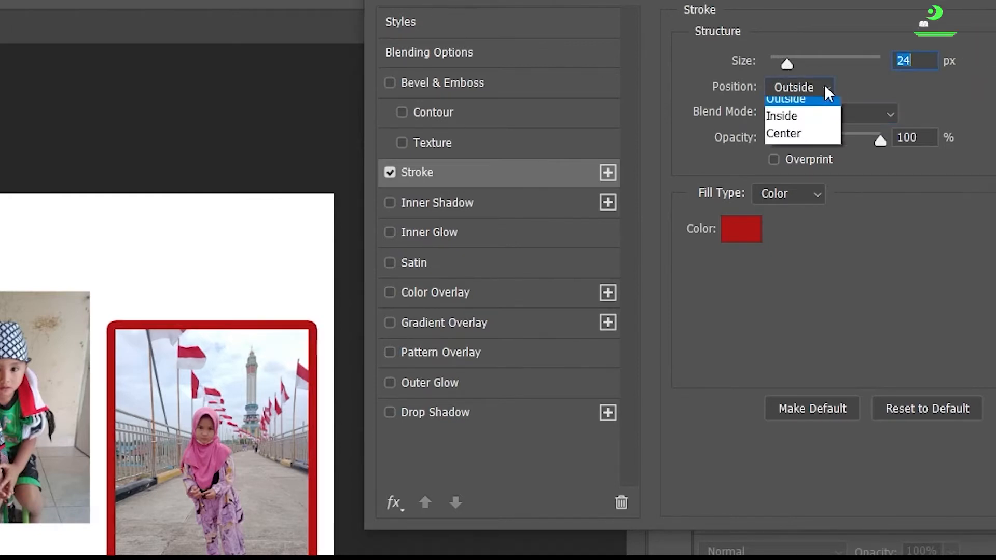
{"action": "left_click", "coordinate": [804, 120]}
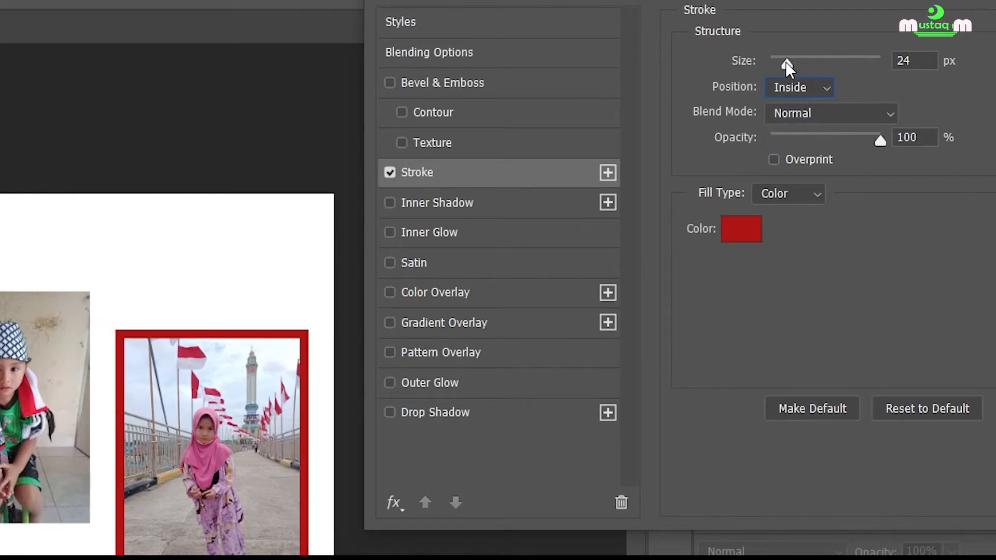
{"action": "mouse_move", "coordinate": [786, 61]}
{"action": "left_mouse_down"}
{"action": "mouse_move", "coordinate": [858, 69]}
{"action": "mouse_move", "coordinate": [774, 68]}
{"action": "mouse_move", "coordinate": [901, 71]}
{"action": "mouse_move", "coordinate": [773, 64]}
{"action": "mouse_move", "coordinate": [895, 61]}
{"action": "left_mouse_up"}
{"action": "left_click", "coordinate": [823, 86]}
{"action": "left_click", "coordinate": [808, 106]}
{"action": "left_click", "coordinate": [824, 87]}
{"action": "left_click", "coordinate": [797, 141]}
Set the stroke position to Inside and its size to 29 px.
{"action": "left_click", "coordinate": [799, 88]}
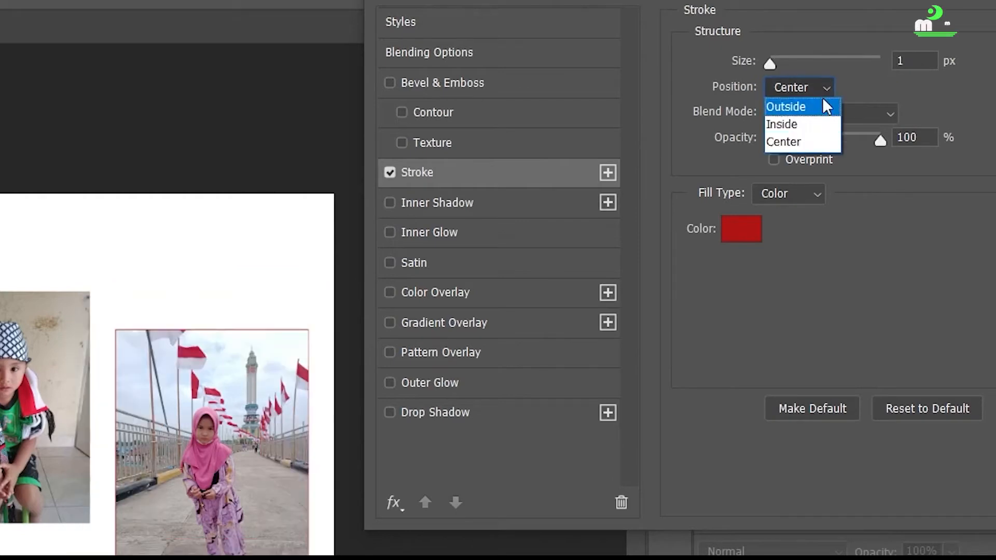
{"action": "left_click", "coordinate": [807, 125]}
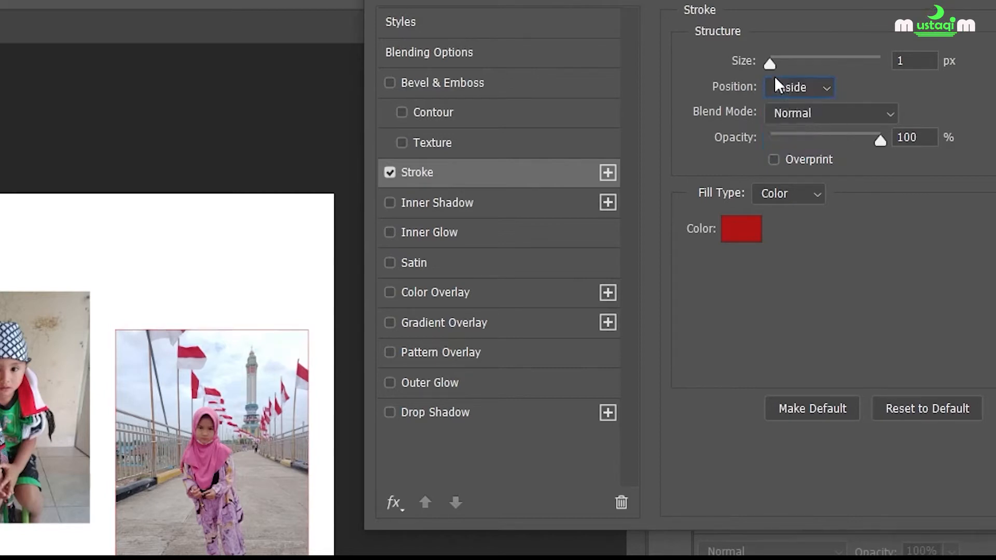
{"action": "left_click_drag", "start_coordinate": [771, 64], "coordinate": [789, 67]}
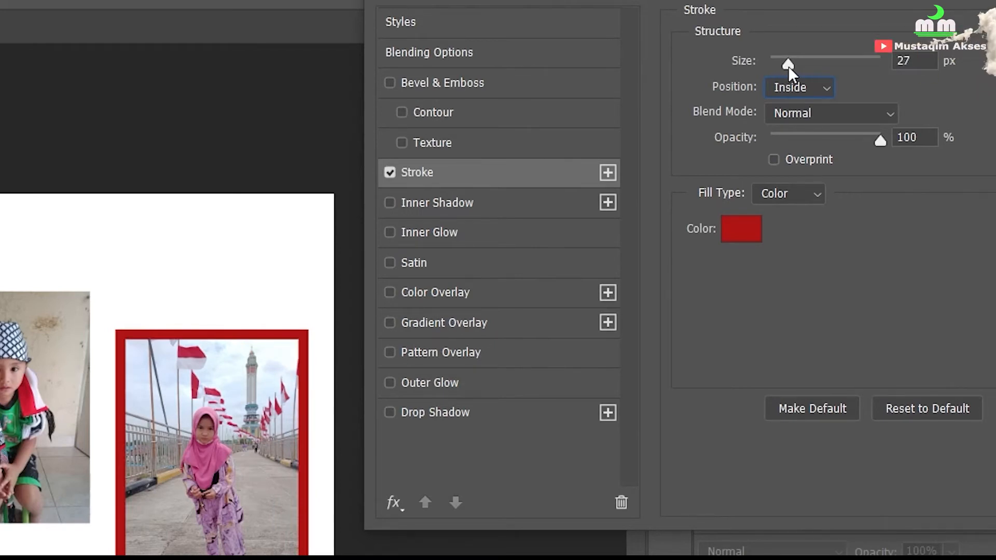
{"action": "mouse_move", "coordinate": [789, 66]}
{"action": "left_mouse_down"}
{"action": "mouse_move", "coordinate": [823, 64]}
{"action": "mouse_move", "coordinate": [777, 63]}
{"action": "mouse_move", "coordinate": [790, 59]}
{"action": "left_mouse_up"}
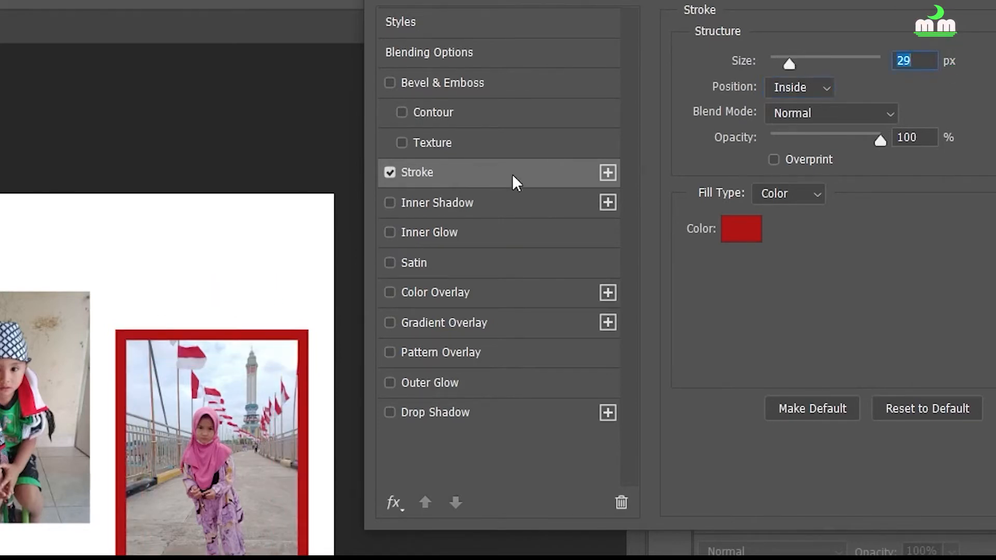
Keep Inner Shadow off after toggling it, and apply the layer style with only the Stroke effect.
{"action": "left_click_drag", "start_coordinate": [688, 1], "coordinate": [632, 1]}
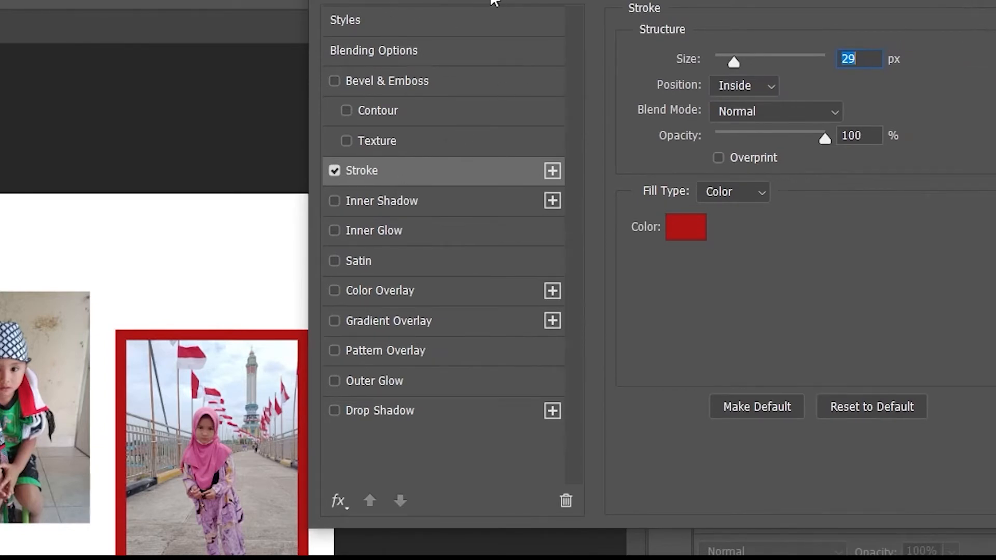
{"action": "left_click_drag", "start_coordinate": [669, 1], "coordinate": [699, 2]}
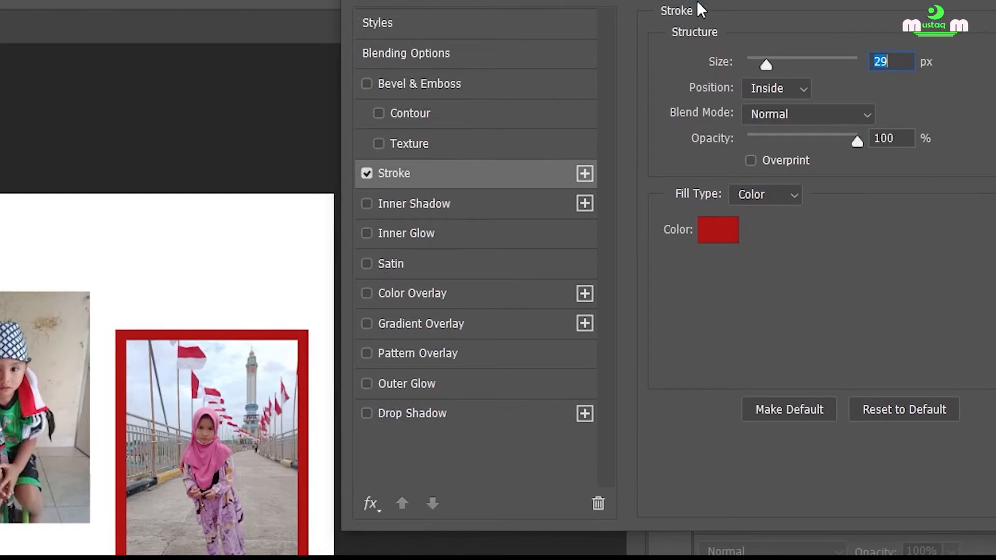
{"action": "left_click", "coordinate": [366, 204]}
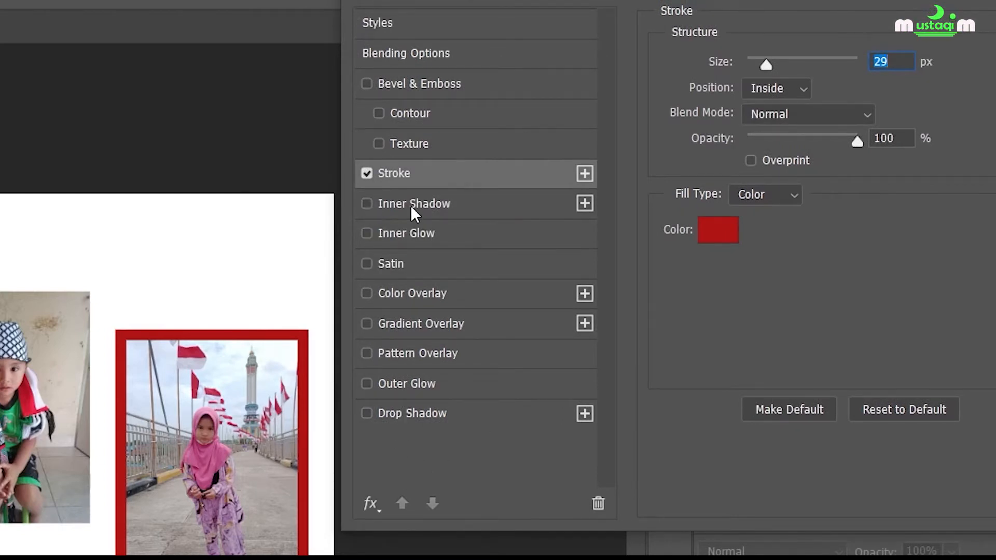
{"action": "left_click", "coordinate": [367, 204]}
{"action": "left_click", "coordinate": [365, 204]}
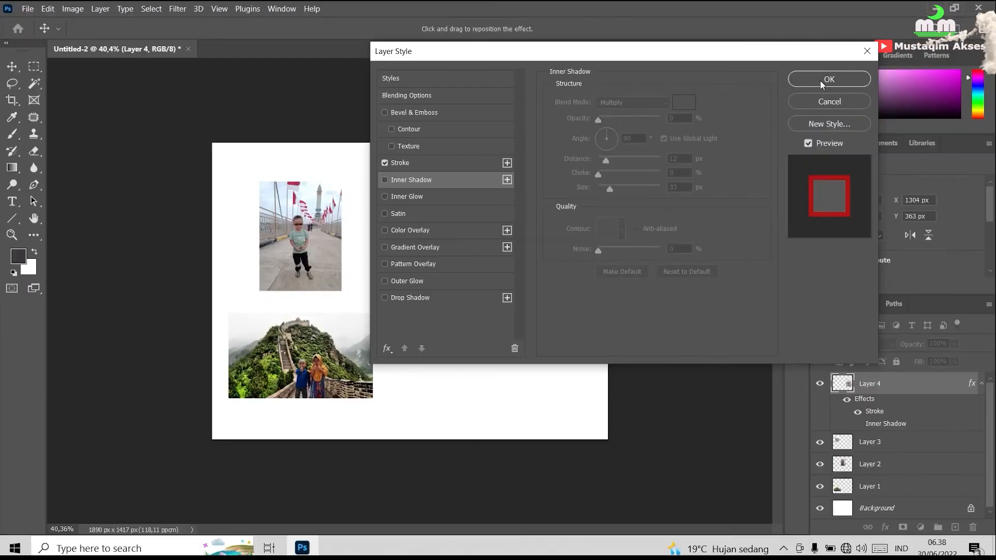
{"action": "left_click", "coordinate": [828, 79]}
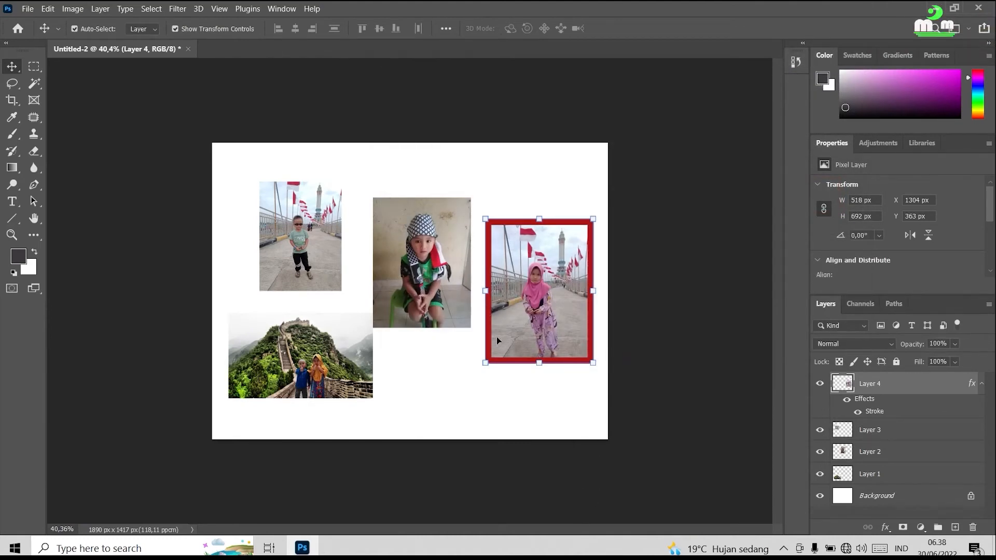
Move the red-bordered photo to about X 1274 px, Y 186 px and duplicate Layer 4.
{"action": "left_click_drag", "start_coordinate": [498, 340], "coordinate": [449, 304]}
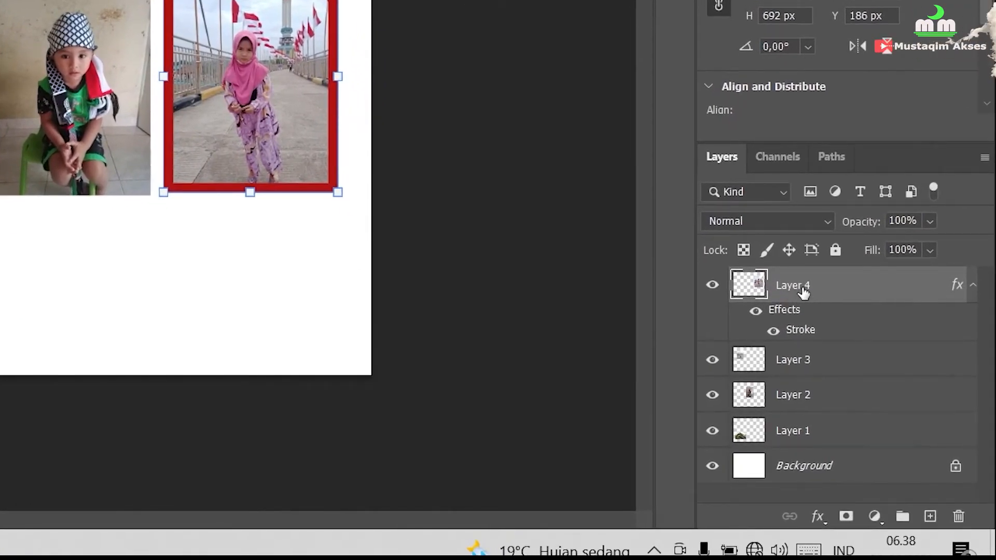
{"action": "mouse_move", "coordinate": [812, 289]}
{"action": "left_mouse_down"}
{"action": "mouse_move", "coordinate": [827, 318]}
{"action": "mouse_move", "coordinate": [819, 289]}
{"action": "left_mouse_up"}
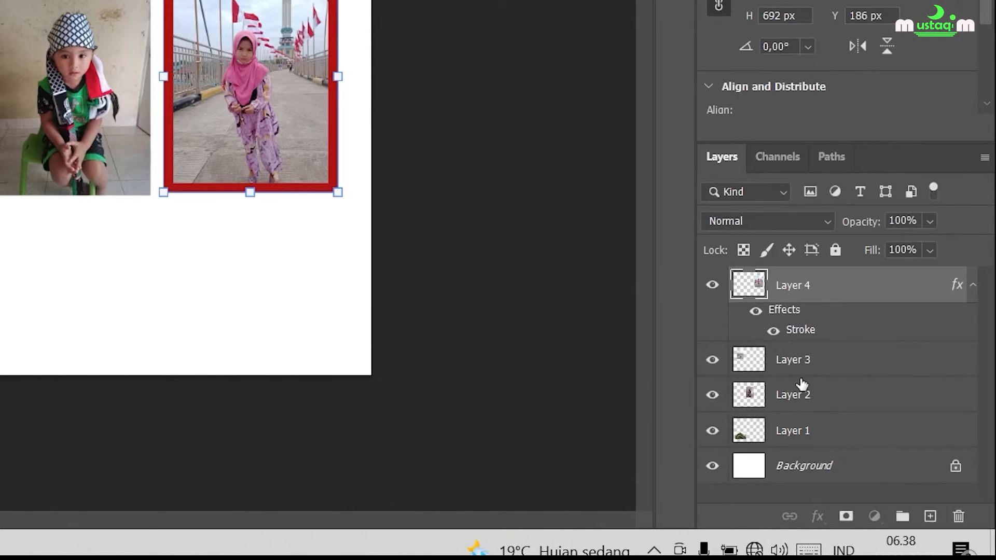
{"action": "left_click_drag", "start_coordinate": [789, 289], "coordinate": [933, 521]}
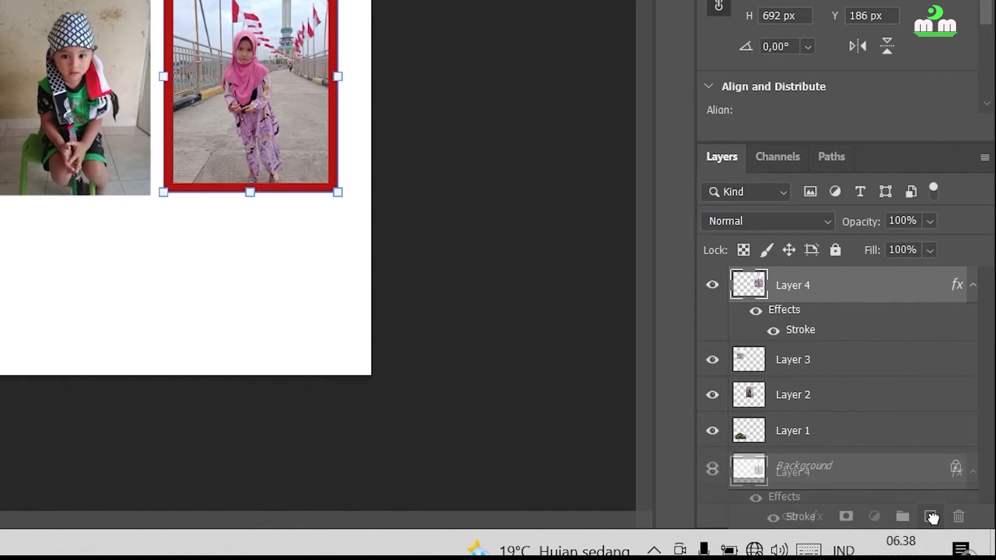
{"action": "left_click_drag", "start_coordinate": [932, 517], "coordinate": [932, 518]}
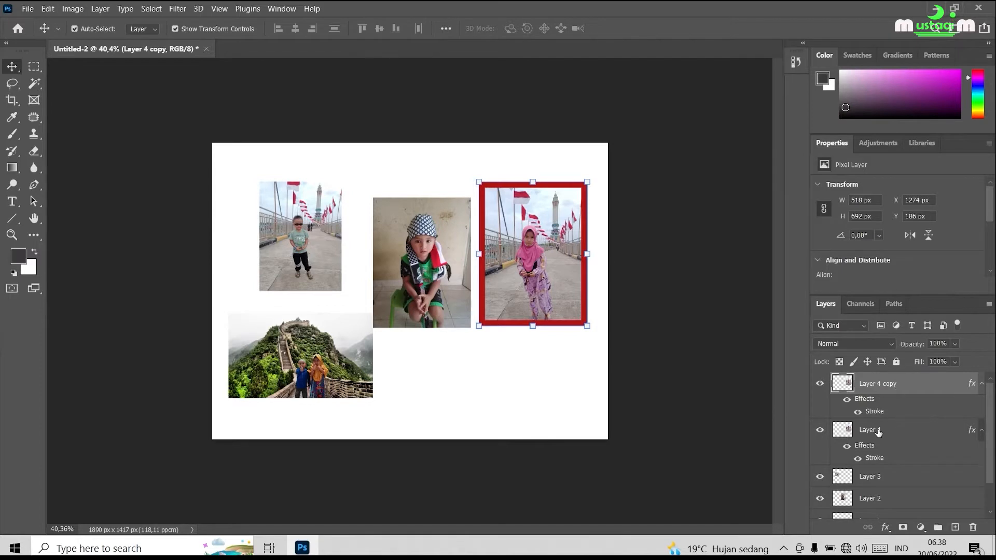
Select Layer 4 copy and move the duplicate photo to about X 945 px, Y 419 px.
{"action": "left_click", "coordinate": [878, 431]}
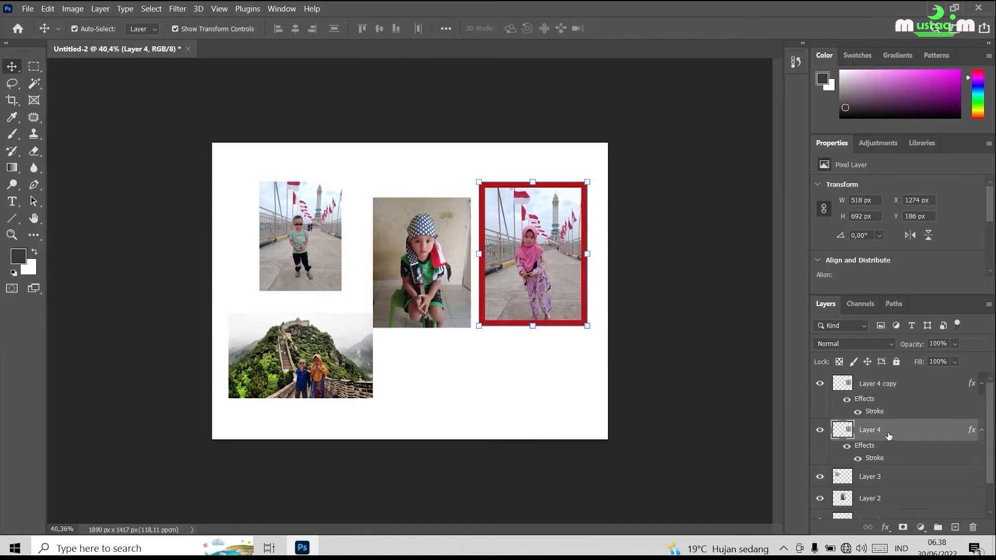
{"action": "left_click", "coordinate": [893, 384]}
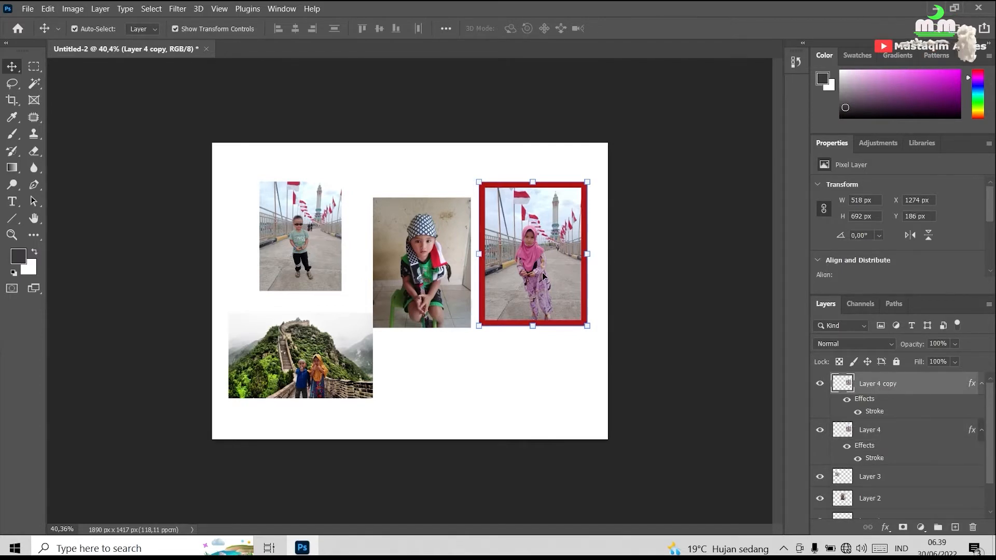
{"action": "left_click_drag", "start_coordinate": [547, 286], "coordinate": [478, 334]}
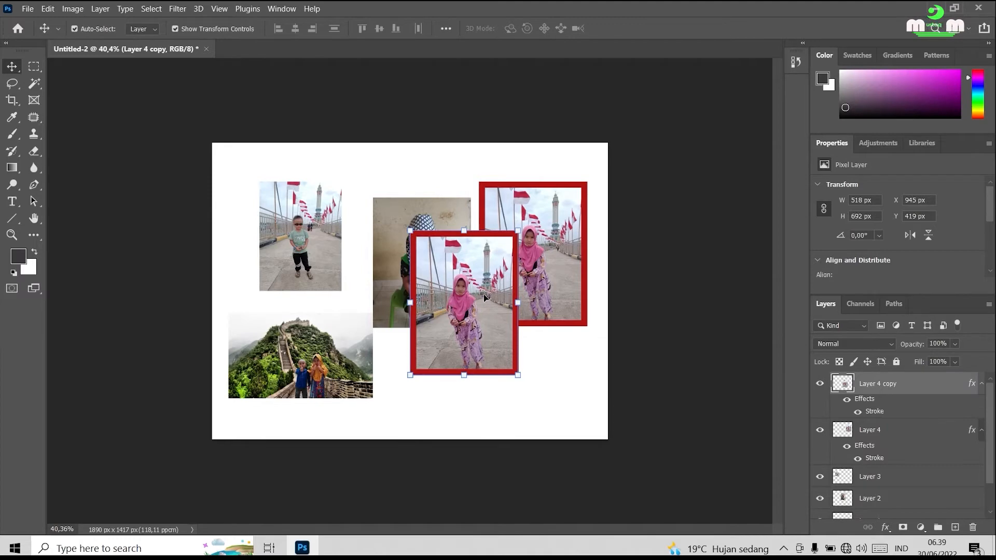
Change the stroke color of Layer 4 copy to green #15af27 and apply the layer style.
{"action": "right_click", "coordinate": [878, 387]}
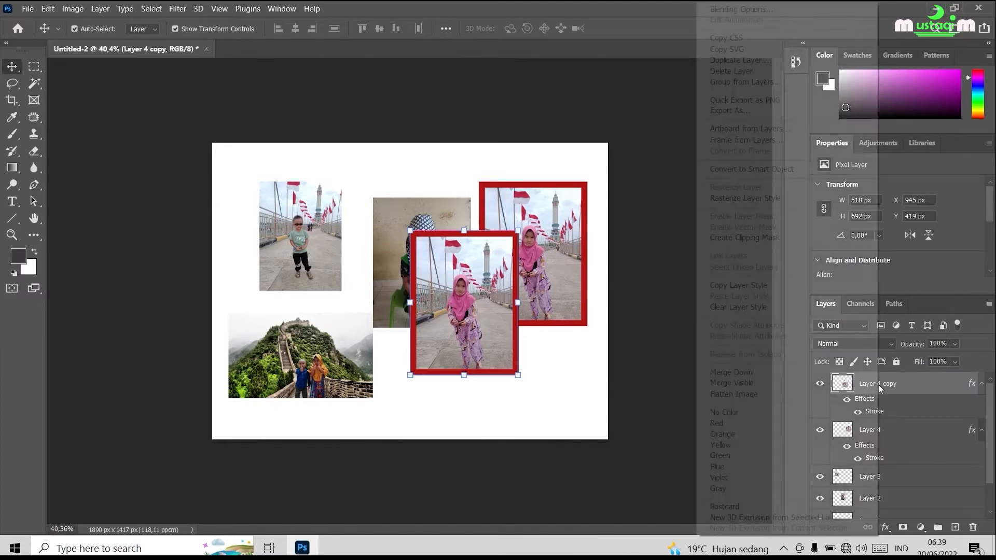
{"action": "left_click", "coordinate": [763, 9]}
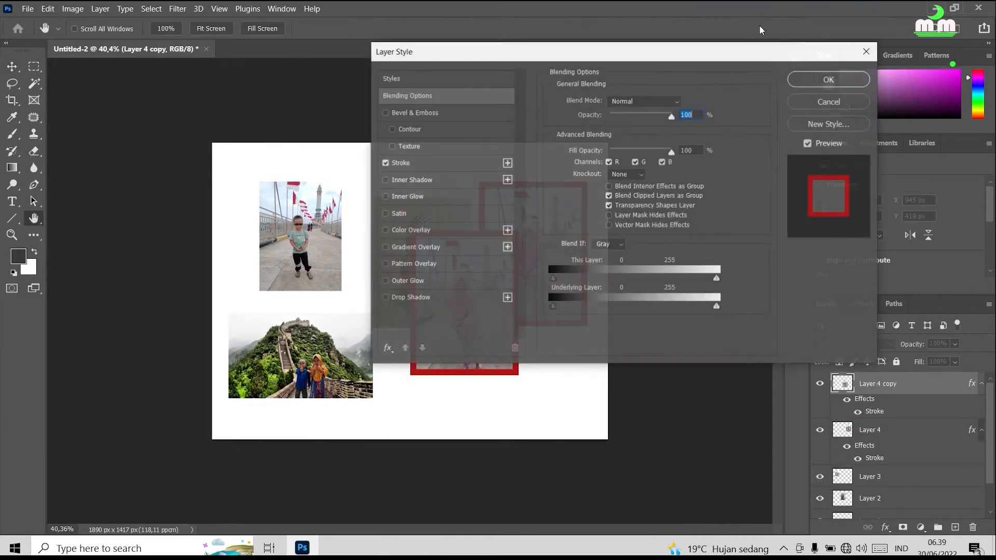
{"action": "left_click", "coordinate": [617, 153]}
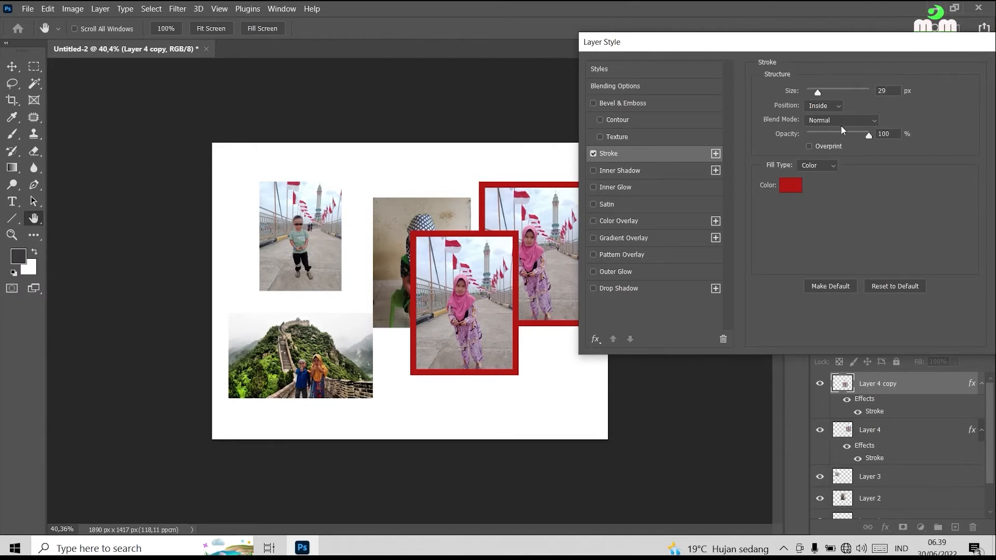
{"action": "left_click", "coordinate": [790, 186]}
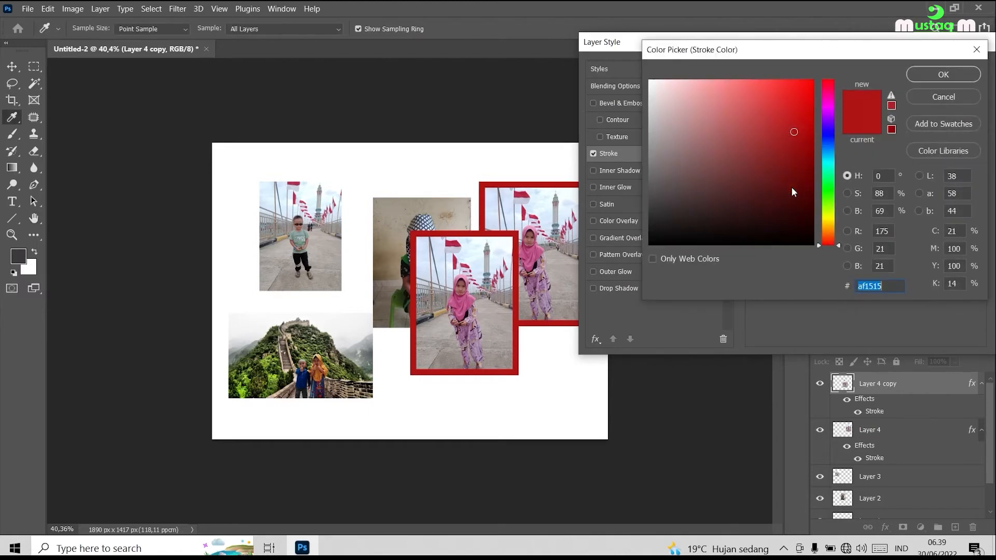
{"action": "left_click", "coordinate": [829, 188]}
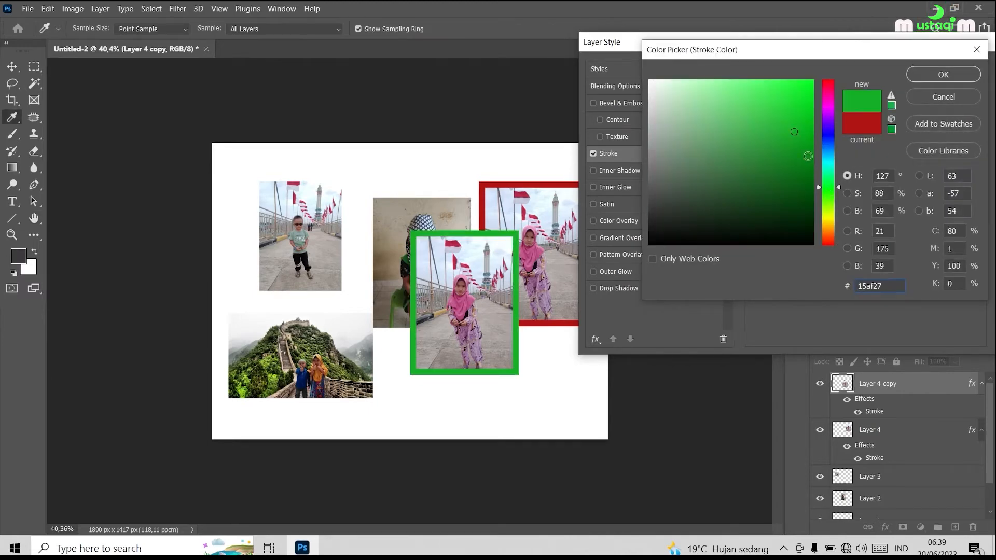
{"action": "left_click", "coordinate": [930, 78]}
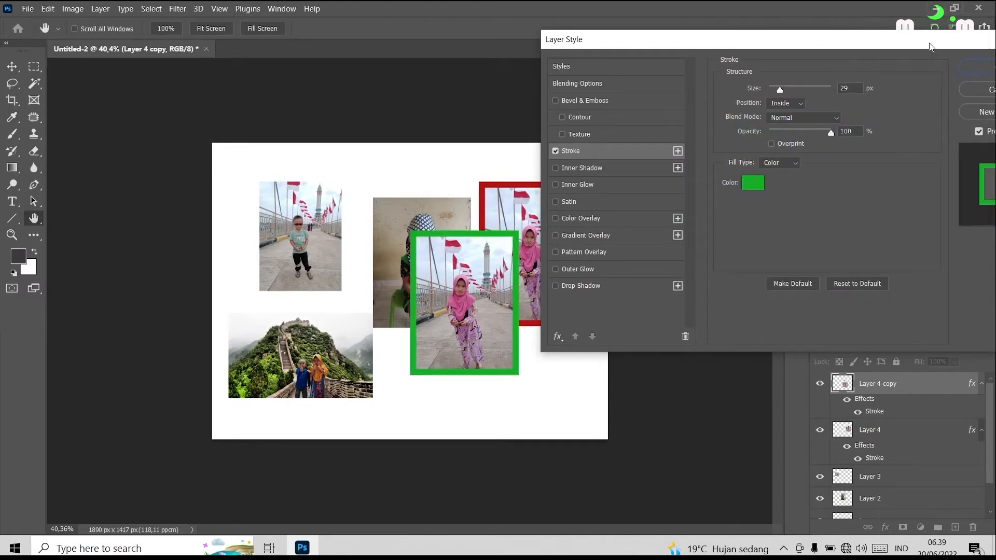
{"action": "left_click_drag", "start_coordinate": [930, 47], "coordinate": [826, 45]}
{"action": "left_click", "coordinate": [898, 64]}
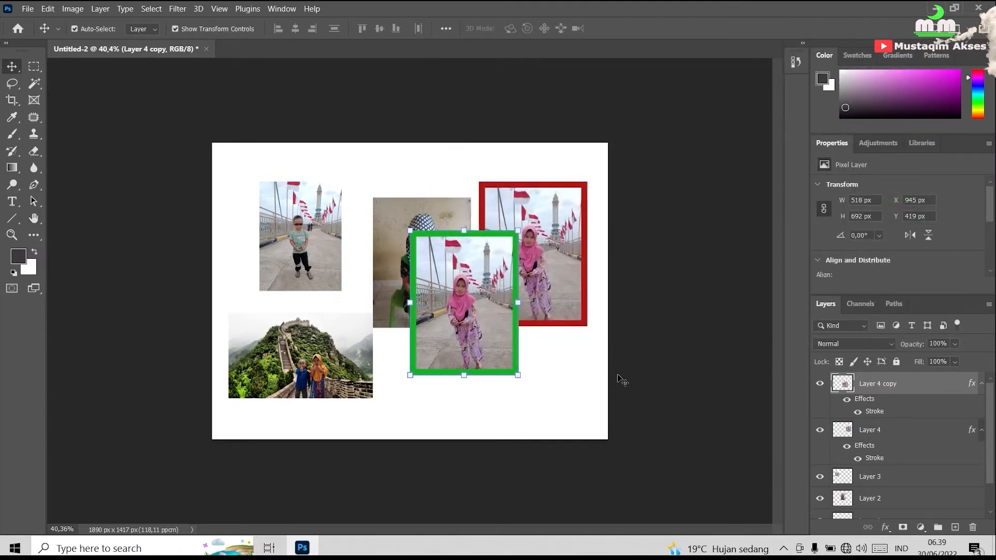
Hide Layer 2, Layer 1 and Layer 3 so only the two bordered photos show on the background.
{"action": "left_click", "coordinate": [386, 252]}
{"action": "scroll", "coordinate": [882, 415], "scroll_direction": "down", "scroll_amount": 1}
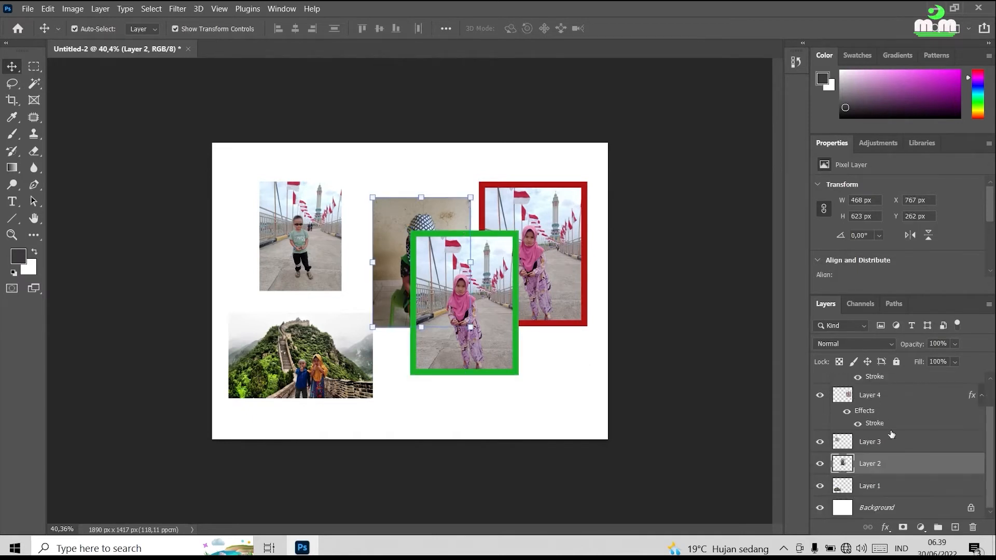
{"action": "left_click", "coordinate": [820, 464]}
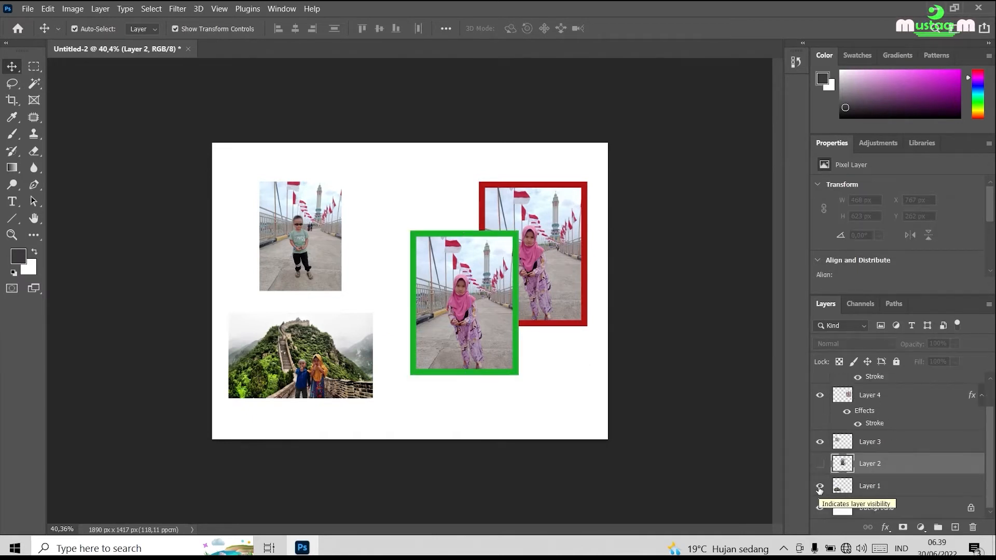
{"action": "left_click", "coordinate": [820, 488]}
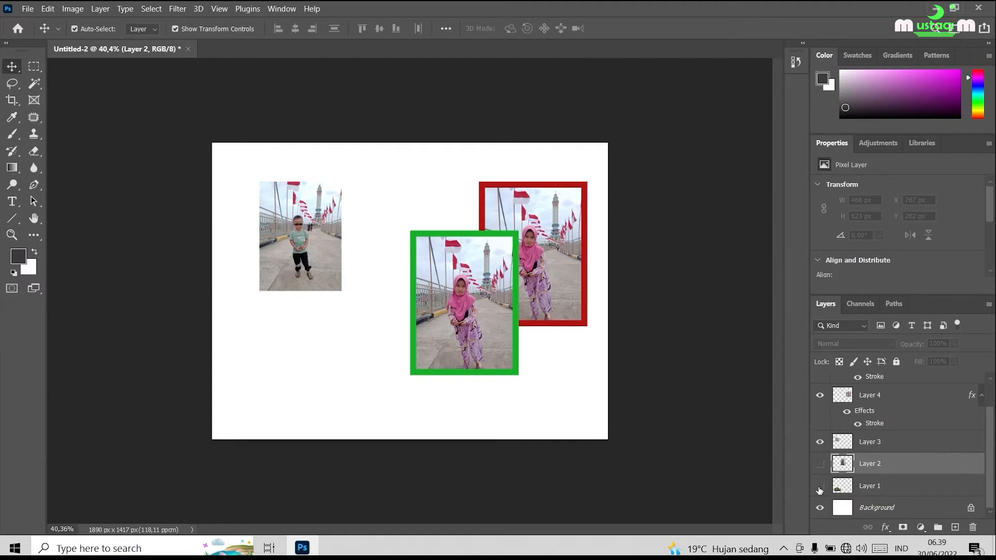
{"action": "left_click", "coordinate": [819, 447]}
{"action": "scroll", "coordinate": [844, 404], "scroll_direction": "up", "scroll_amount": 1}
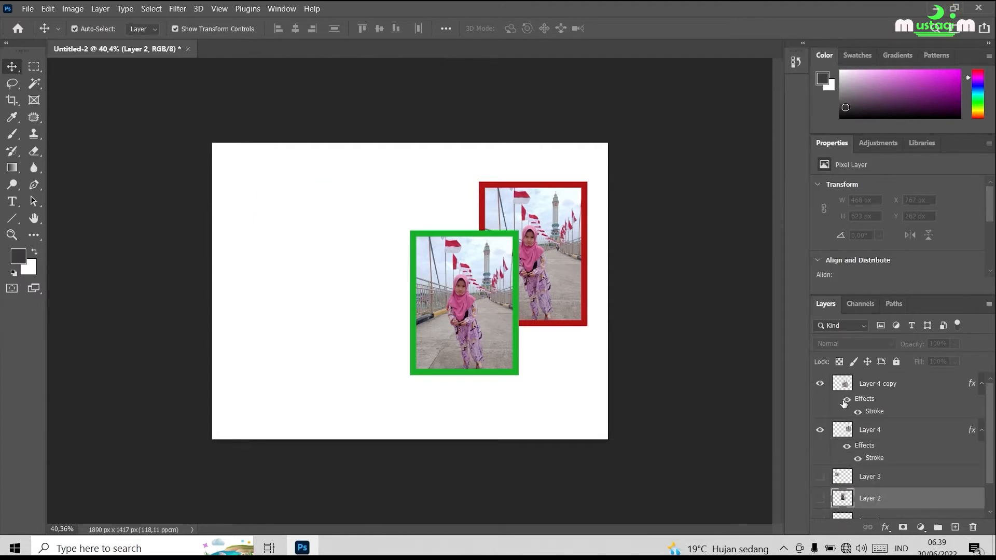
Select Layer 4 copy and Layer 4 together in the layer stack.
{"action": "left_click", "coordinate": [890, 385]}
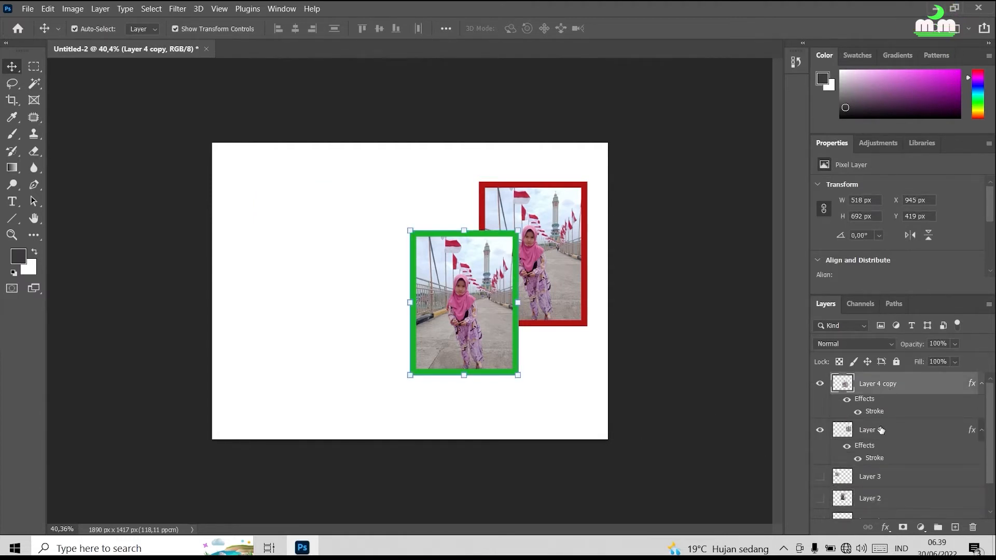
{"action": "left_click", "coordinate": [880, 429]}
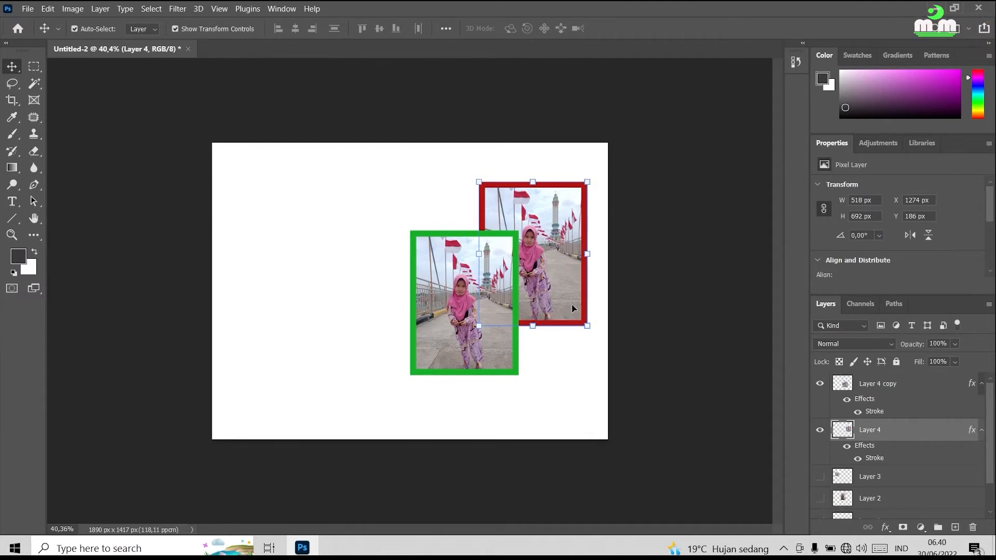
{"action": "left_click", "coordinate": [878, 389]}
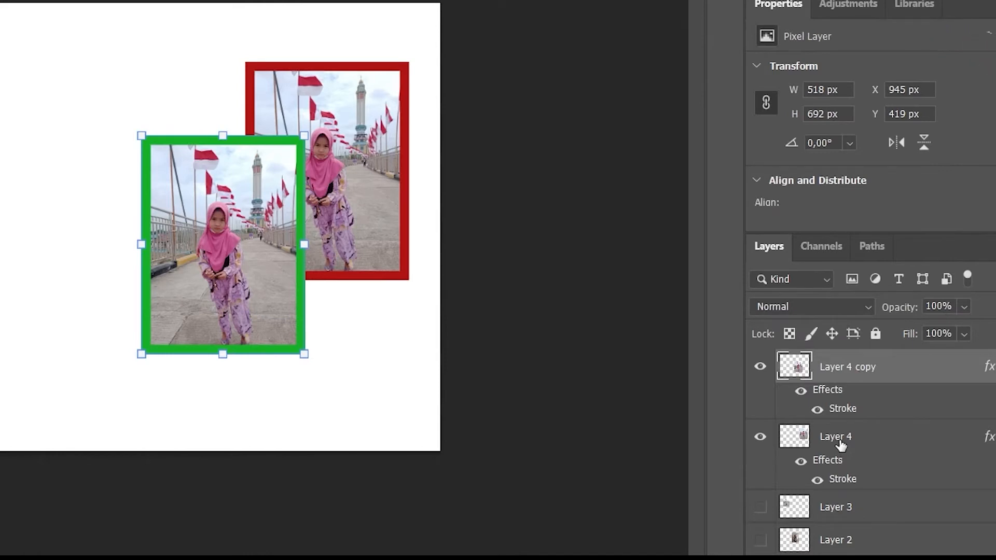
{"action": "left_click", "coordinate": [840, 441], "text": "shift"}
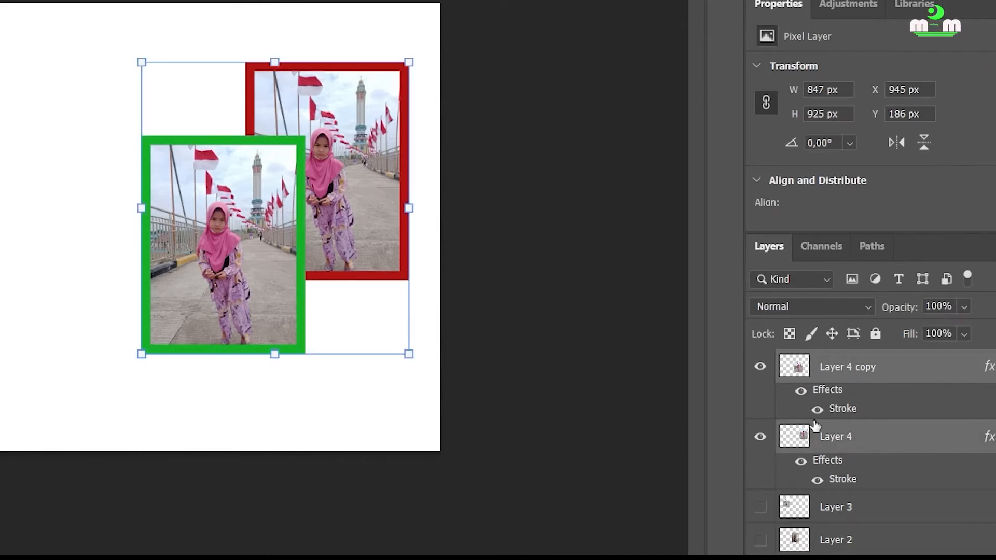
{"action": "left_click_drag", "start_coordinate": [372, 325], "coordinate": [311, 327]}
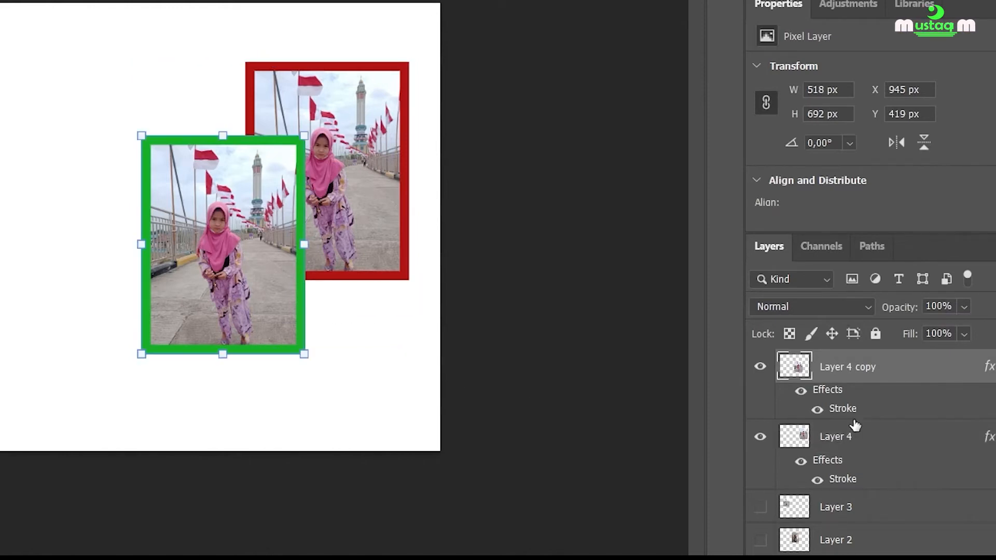
{"action": "left_click", "coordinate": [825, 445], "text": "shift"}
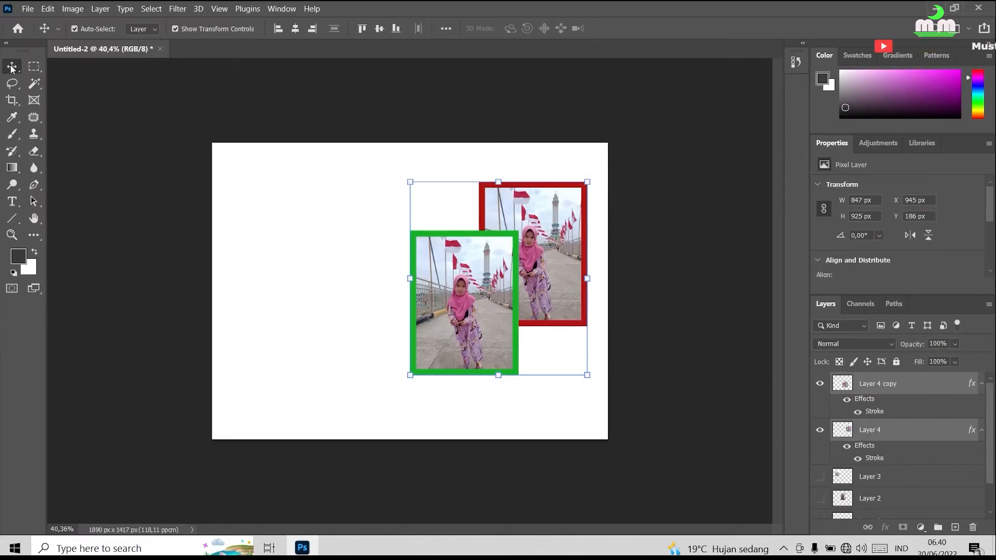
Move the two selected bordered photos toward the canvas center, enlarge them together to about 1132 × 1235 px, and deselect them.
{"action": "left_click_drag", "start_coordinate": [515, 249], "coordinate": [410, 250]}
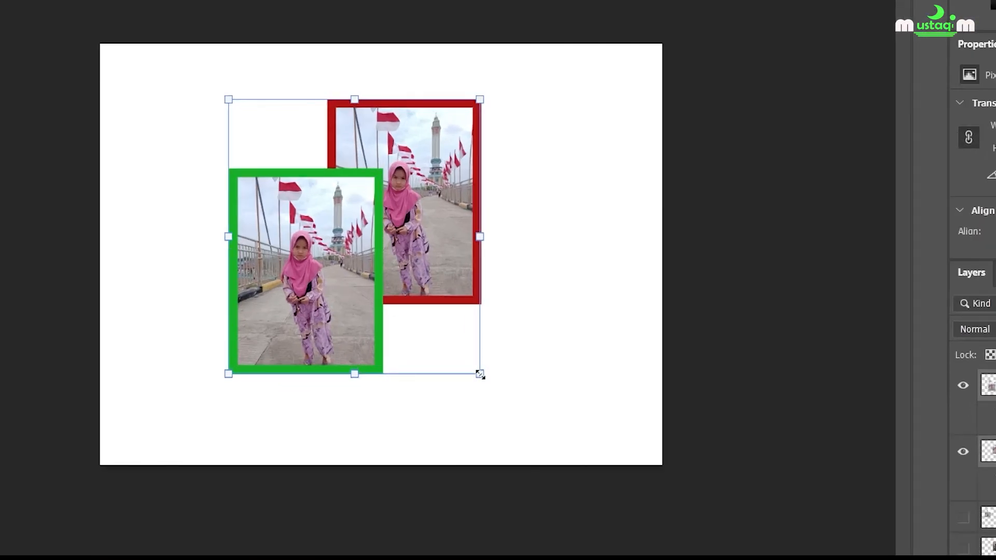
{"action": "left_click_drag", "start_coordinate": [480, 374], "coordinate": [547, 428]}
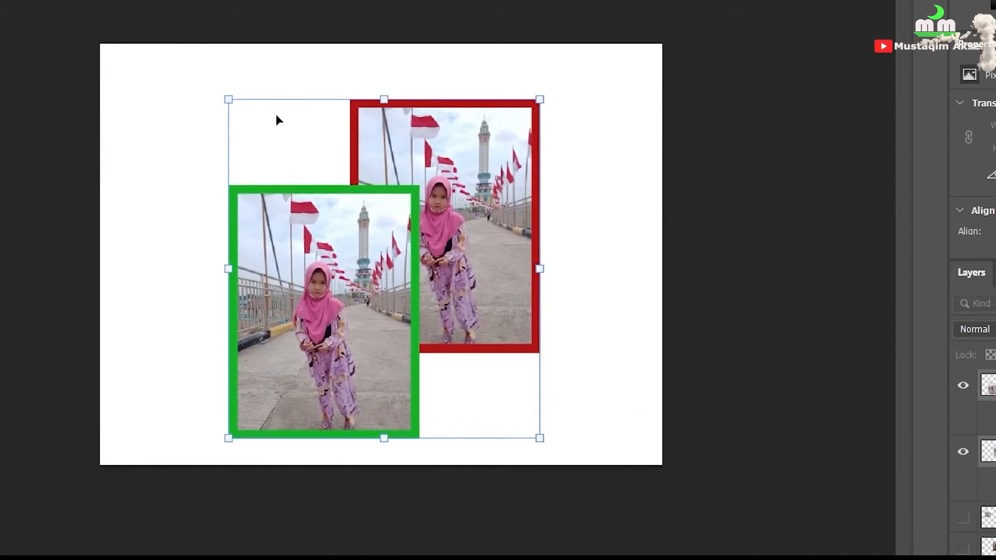
{"action": "left_click_drag", "start_coordinate": [228, 99], "coordinate": [204, 71]}
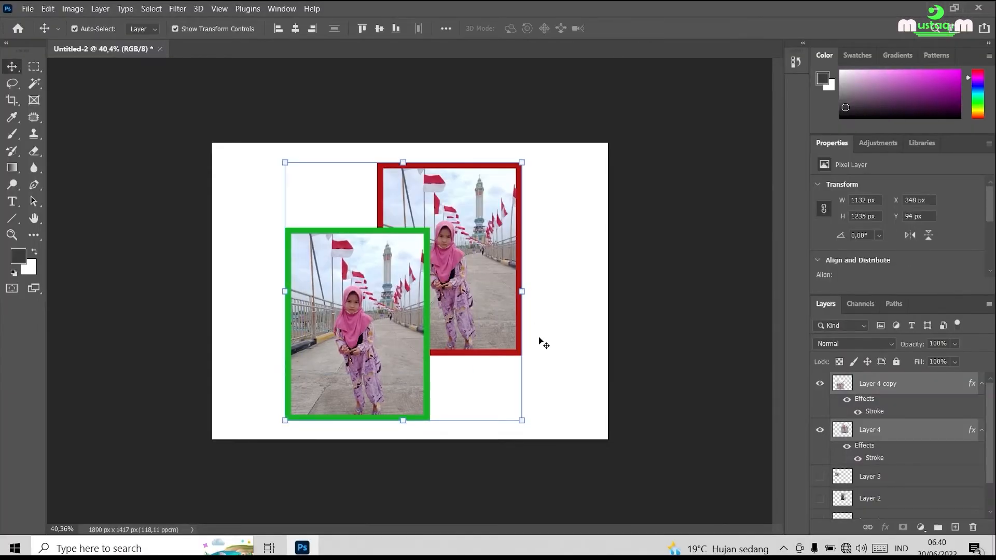
{"action": "left_click", "coordinate": [564, 359]}
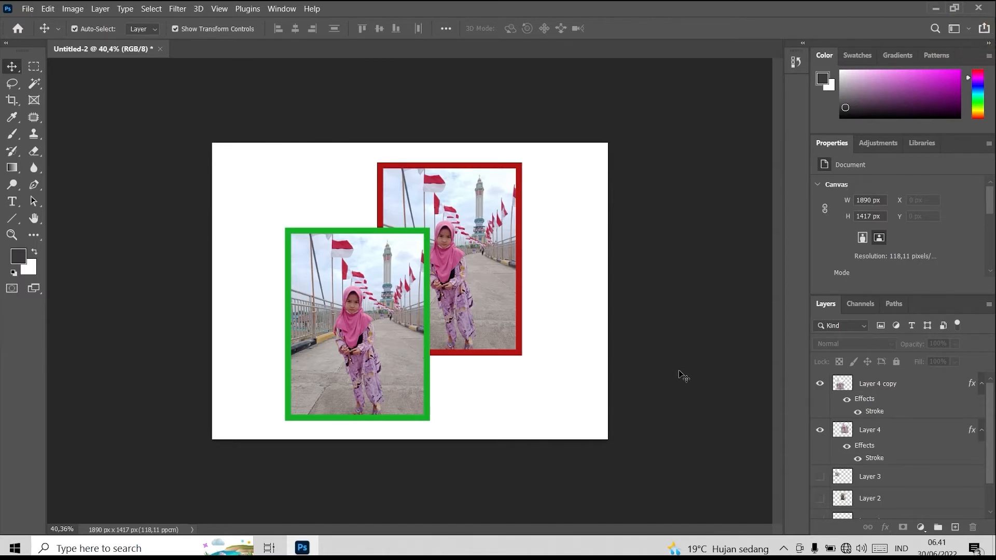
Duplicate Layer 4 copy and move the duplicate photo to about X 1168 px, Y 405 px.
{"action": "left_click", "coordinate": [490, 287]}
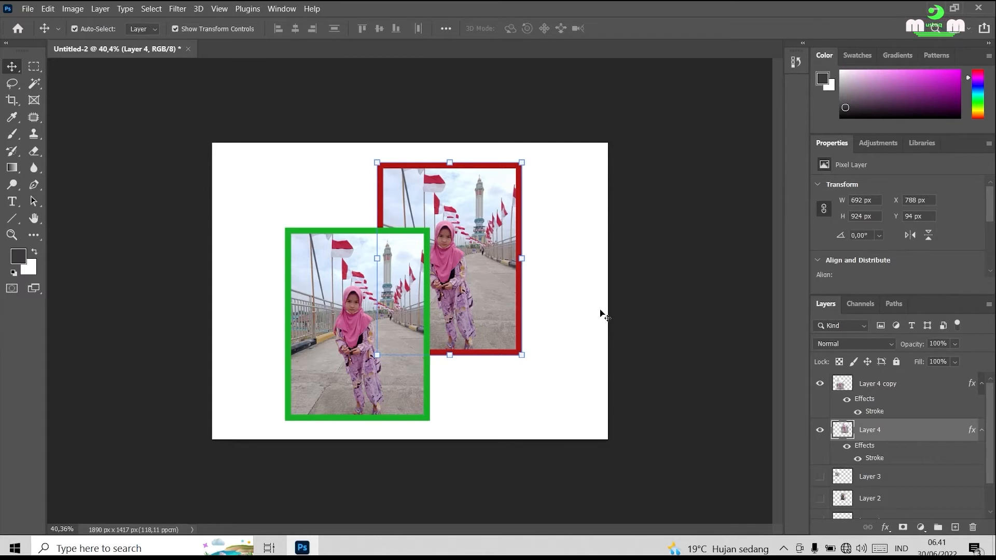
{"action": "left_click", "coordinate": [884, 389]}
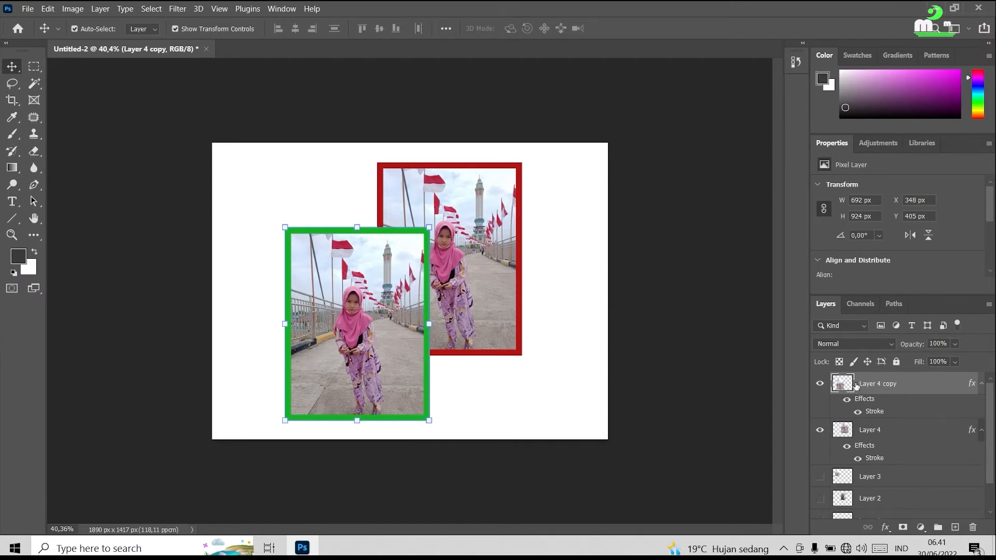
{"action": "left_click_drag", "start_coordinate": [856, 385], "coordinate": [956, 528]}
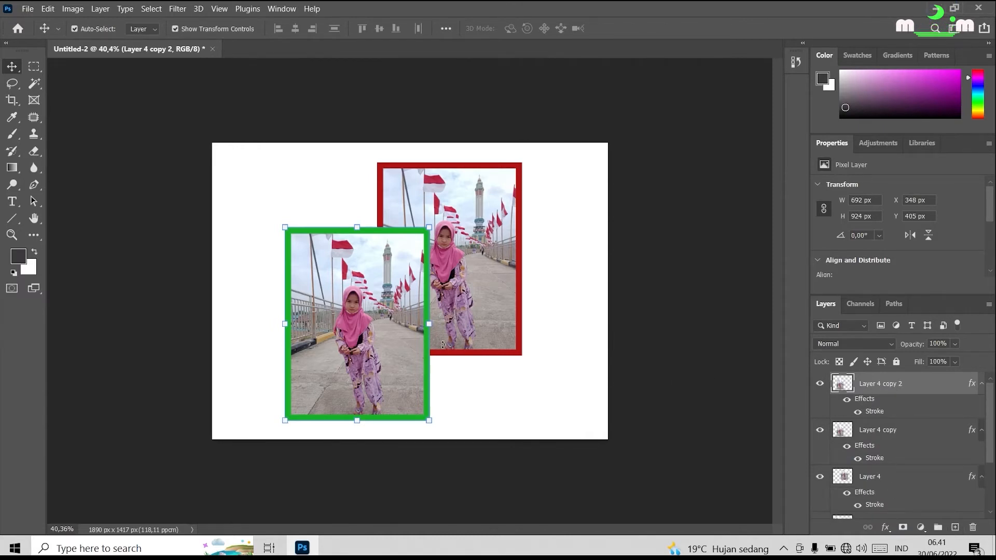
{"action": "left_click_drag", "start_coordinate": [380, 299], "coordinate": [552, 304]}
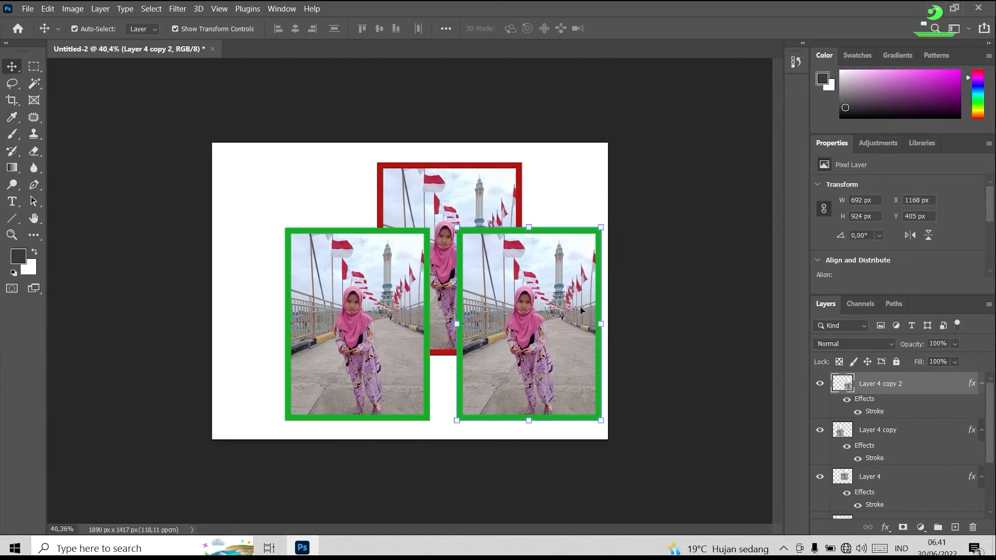
Change the stroke color of Layer 4 copy 2 to yellow #fbed0b and apply the layer style.
{"action": "right_click", "coordinate": [881, 384]}
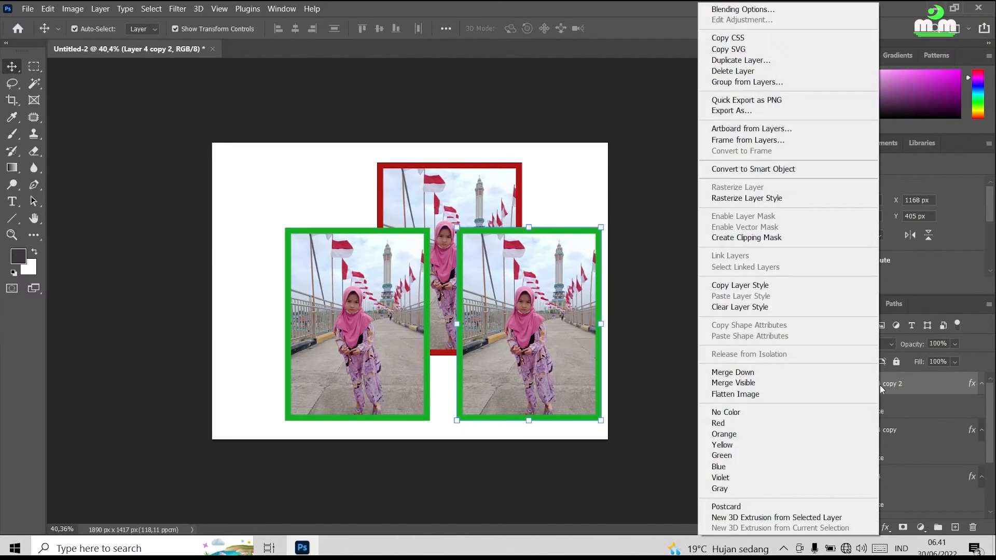
{"action": "left_click", "coordinate": [780, 12]}
{"action": "left_click_drag", "start_coordinate": [642, 44], "coordinate": [762, 28]}
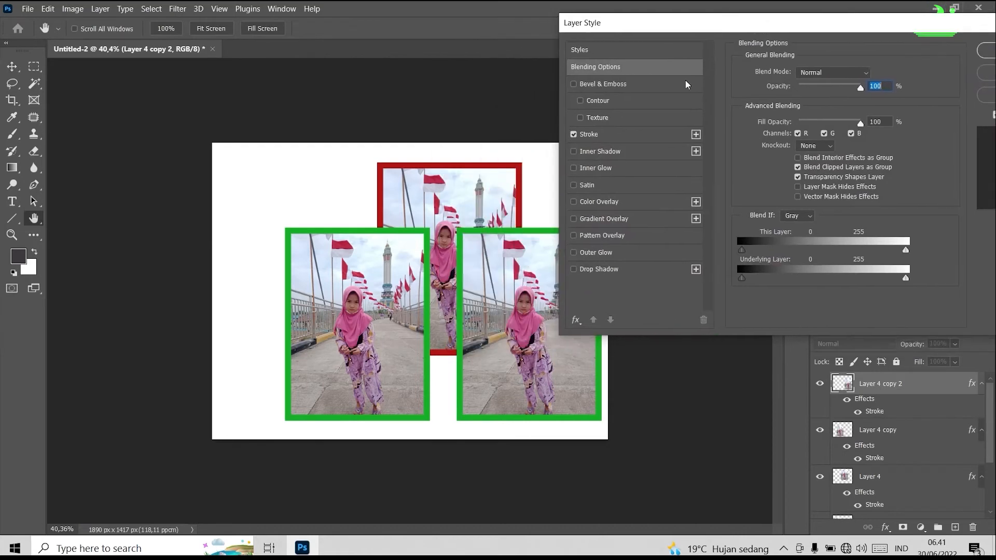
{"action": "left_click", "coordinate": [619, 135]}
{"action": "left_click_drag", "start_coordinate": [687, 30], "coordinate": [817, 28]}
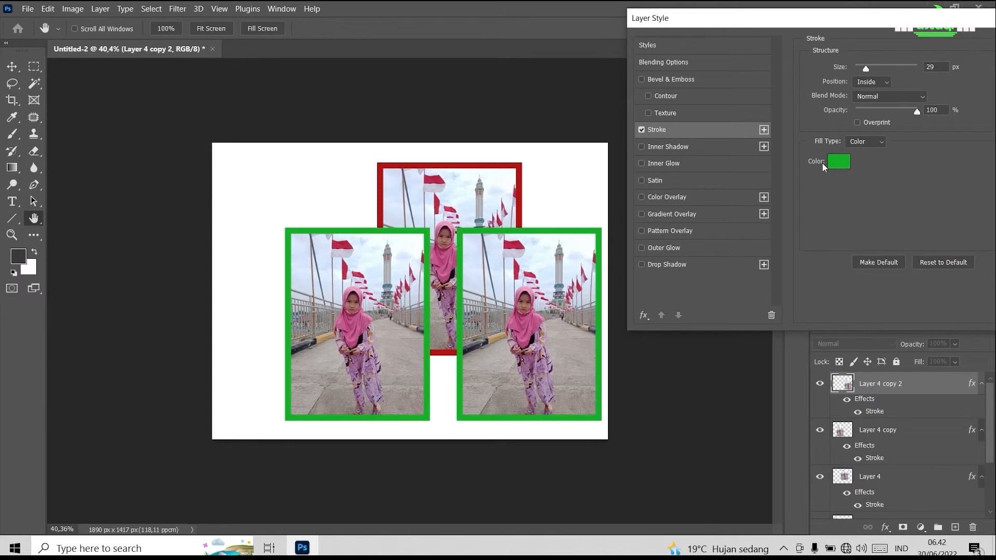
{"action": "left_click", "coordinate": [841, 163]}
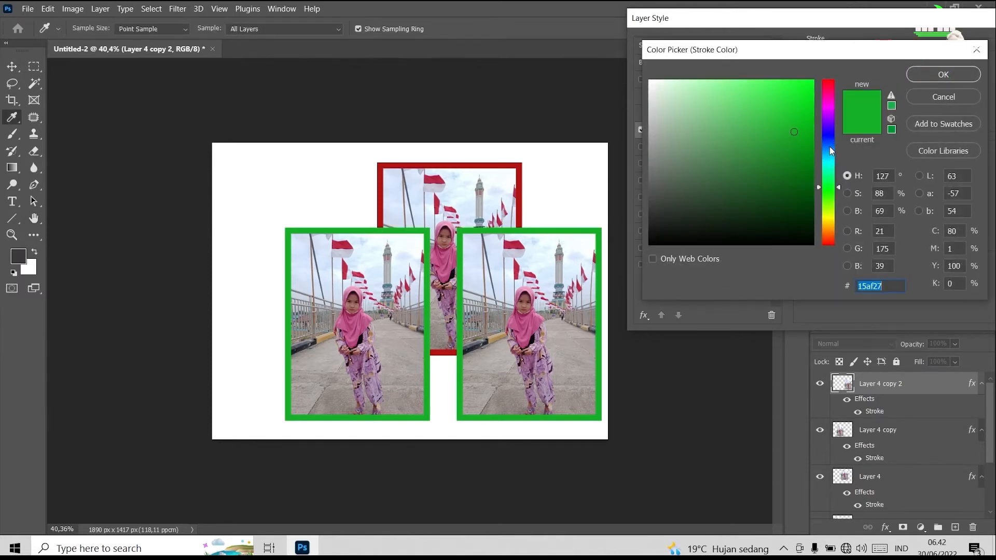
{"action": "left_click", "coordinate": [827, 219]}
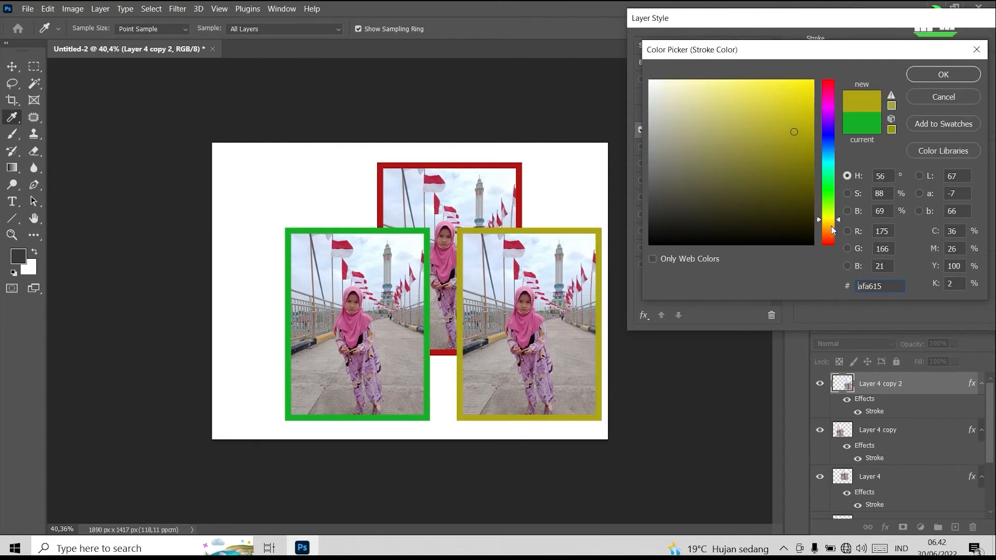
{"action": "left_click", "coordinate": [808, 83]}
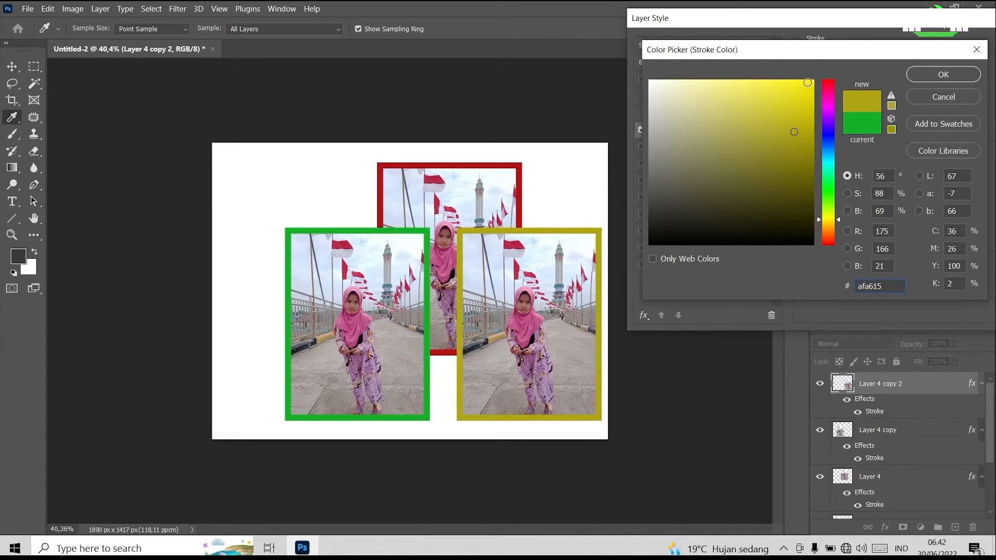
{"action": "left_click", "coordinate": [951, 76]}
{"action": "left_click_drag", "start_coordinate": [890, 18], "coordinate": [727, 18]}
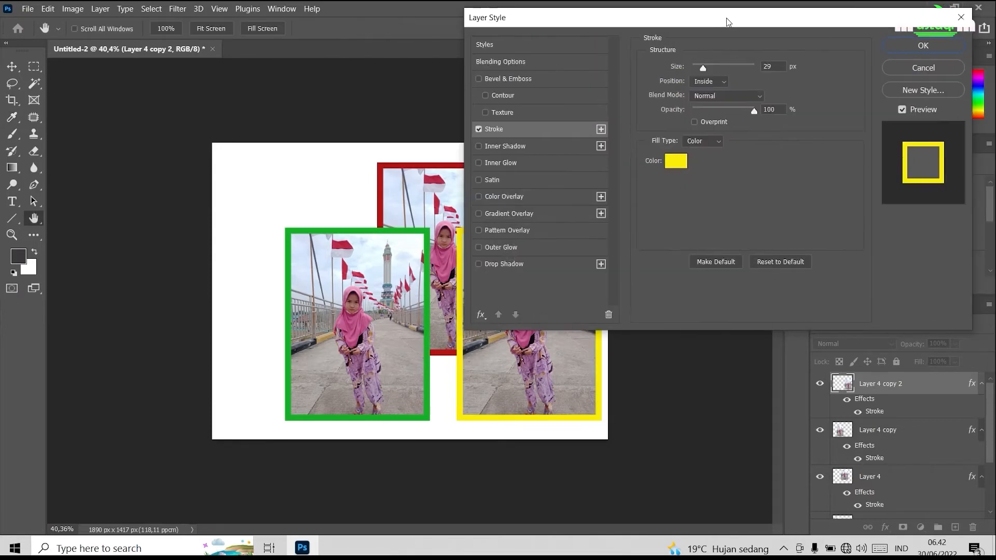
{"action": "left_click", "coordinate": [896, 44]}
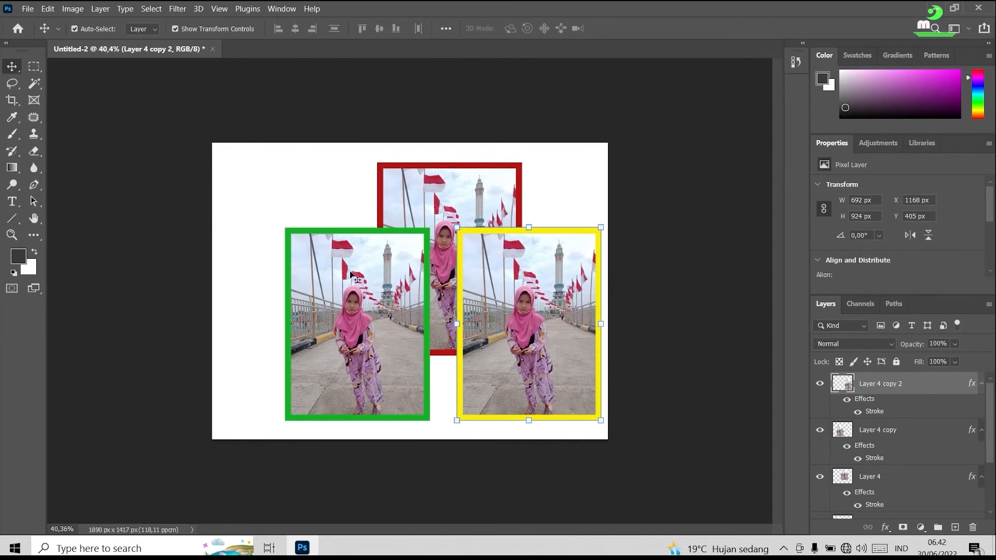
Change the stroke color of Layer 4 copy to bright green #09fb25 and apply the layer style.
{"action": "left_click", "coordinate": [923, 453]}
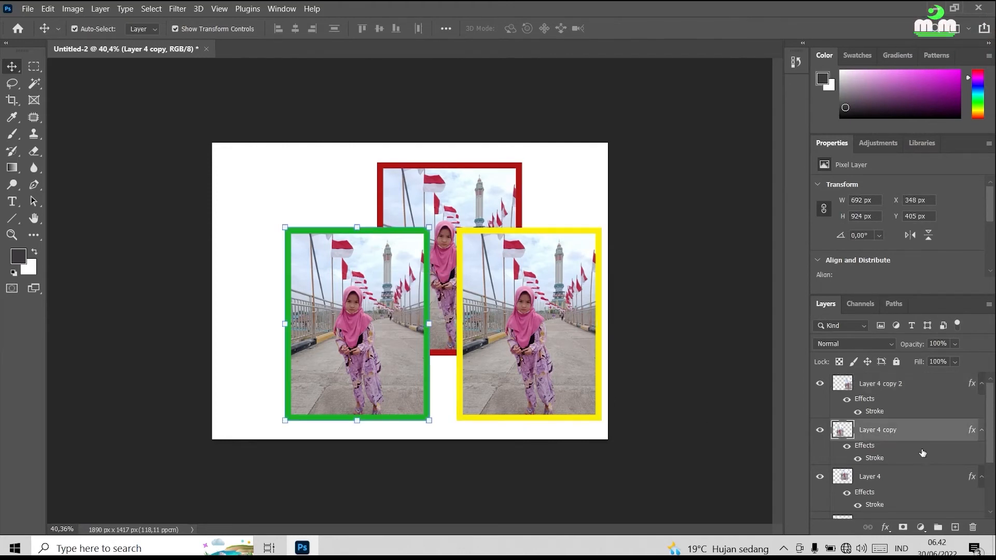
{"action": "right_click", "coordinate": [884, 432]}
{"action": "left_click", "coordinate": [726, 9]}
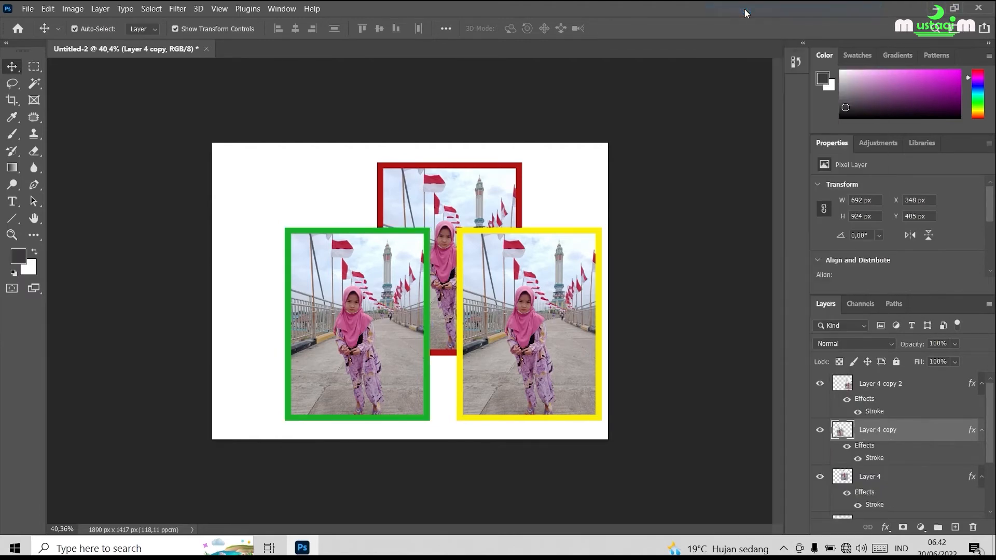
{"action": "left_click_drag", "start_coordinate": [637, 24], "coordinate": [678, 17]}
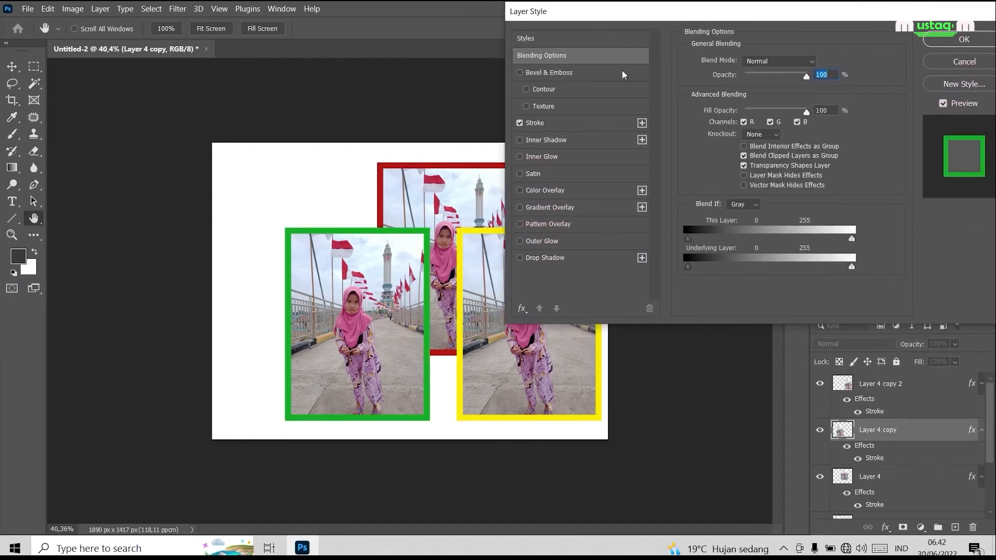
{"action": "left_click", "coordinate": [543, 129]}
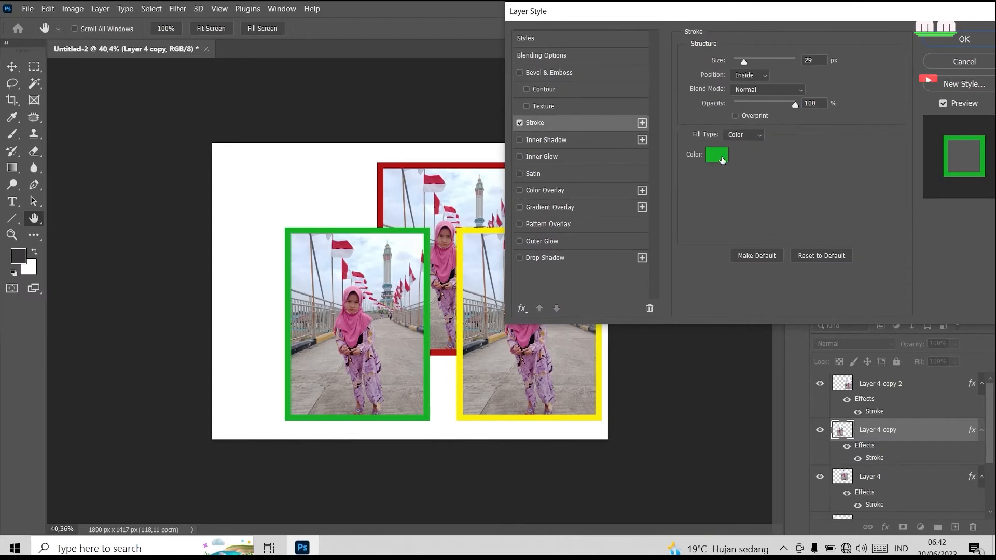
{"action": "left_click", "coordinate": [722, 158]}
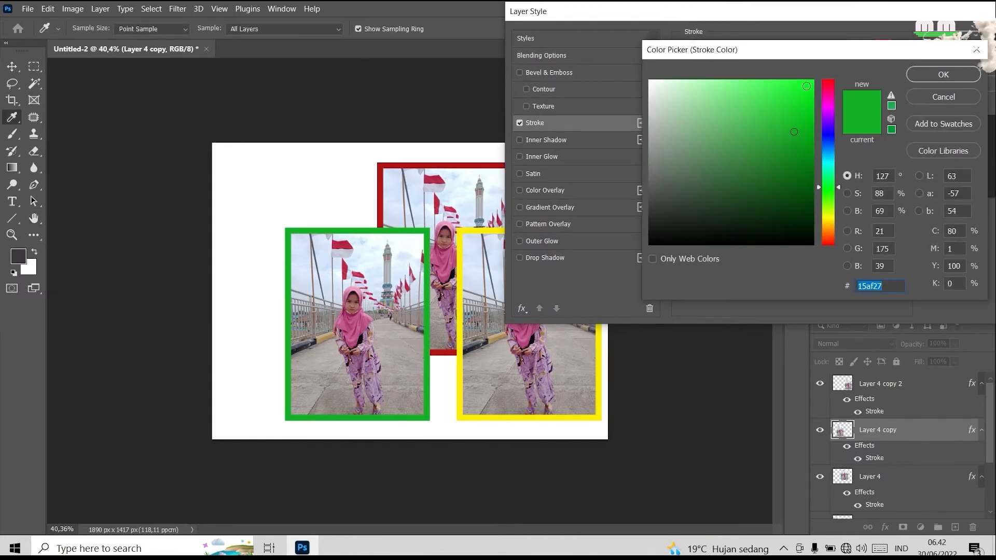
{"action": "left_click", "coordinate": [809, 83]}
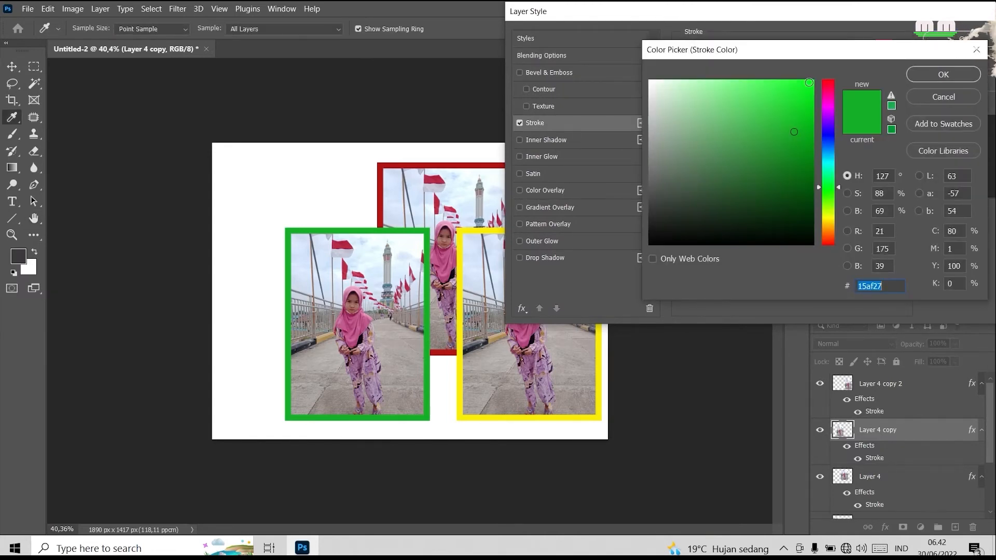
{"action": "left_click", "coordinate": [930, 73]}
{"action": "left_click", "coordinate": [954, 40]}
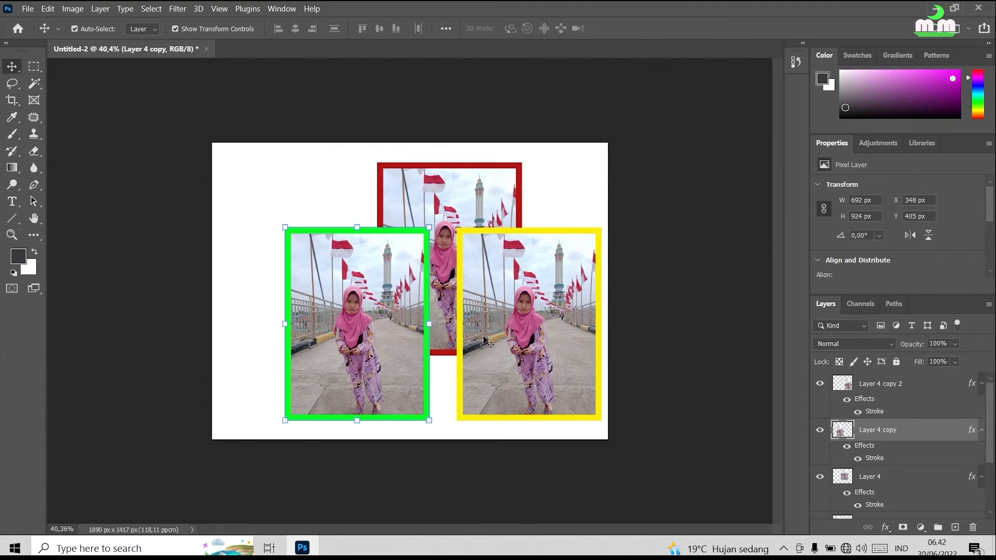
Move the green-bordered photo to about X 96 px, the yellow one to X 1134 px, and the red one to X 629 px, Y 39 px.
{"action": "left_click_drag", "start_coordinate": [383, 343], "coordinate": [330, 343]}
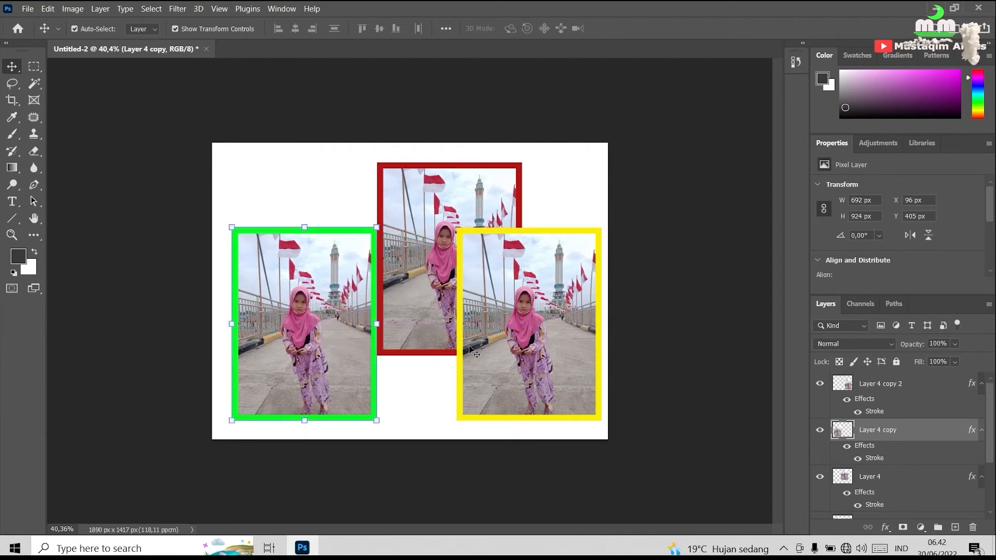
{"action": "mouse_move", "coordinate": [512, 351]}
{"action": "left_mouse_down"}
{"action": "mouse_move", "coordinate": [531, 350]}
{"action": "mouse_move", "coordinate": [505, 350]}
{"action": "left_mouse_up"}
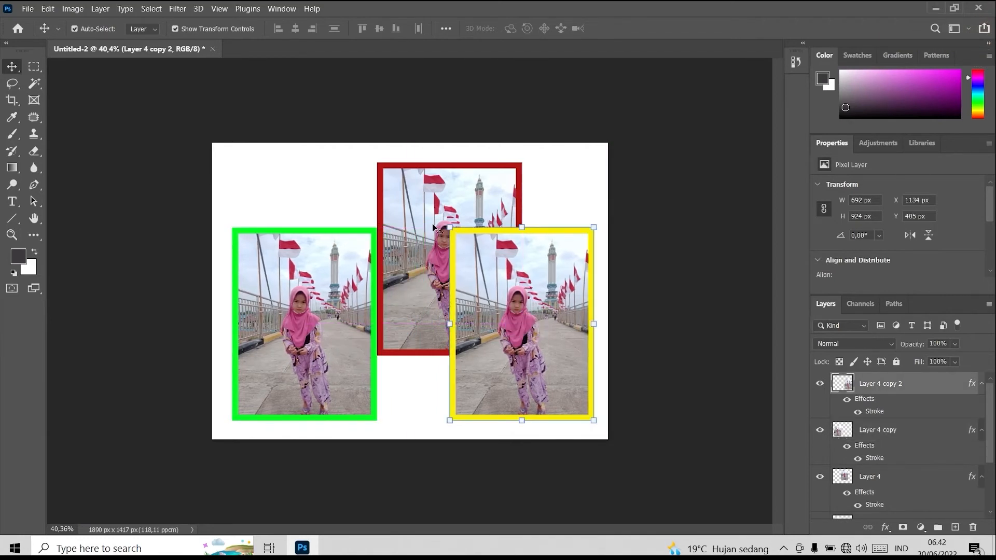
{"action": "mouse_move", "coordinate": [421, 191]}
{"action": "left_mouse_down"}
{"action": "mouse_move", "coordinate": [452, 194]}
{"action": "mouse_move", "coordinate": [426, 182]}
{"action": "mouse_move", "coordinate": [440, 186]}
{"action": "left_mouse_up"}
{"action": "right_click", "coordinate": [420, 193]}
{"action": "left_click", "coordinate": [462, 197]}
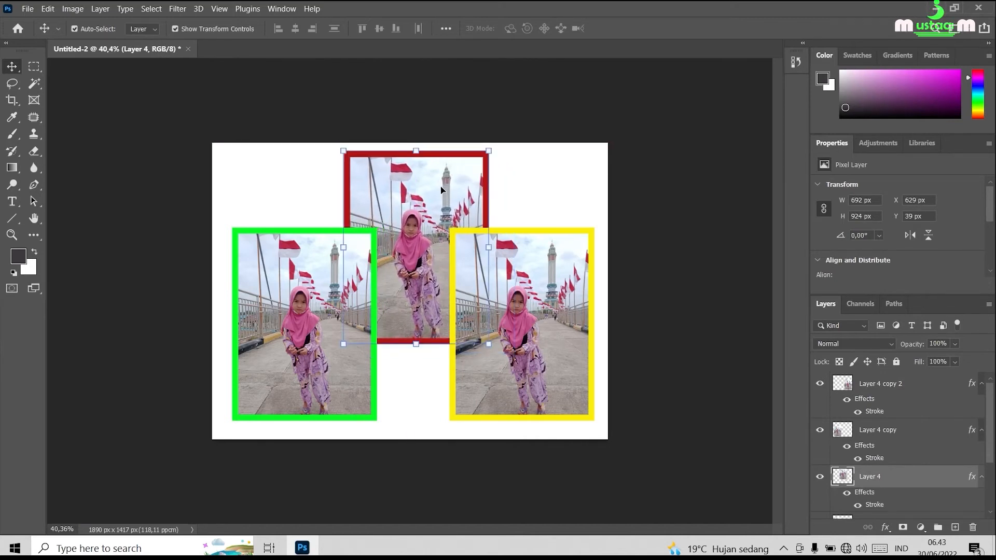
Change the stroke color of Layer 4 to bright red #fe0b0b and apply the layer style.
{"action": "right_click", "coordinate": [876, 483]}
{"action": "left_click", "coordinate": [755, 10]}
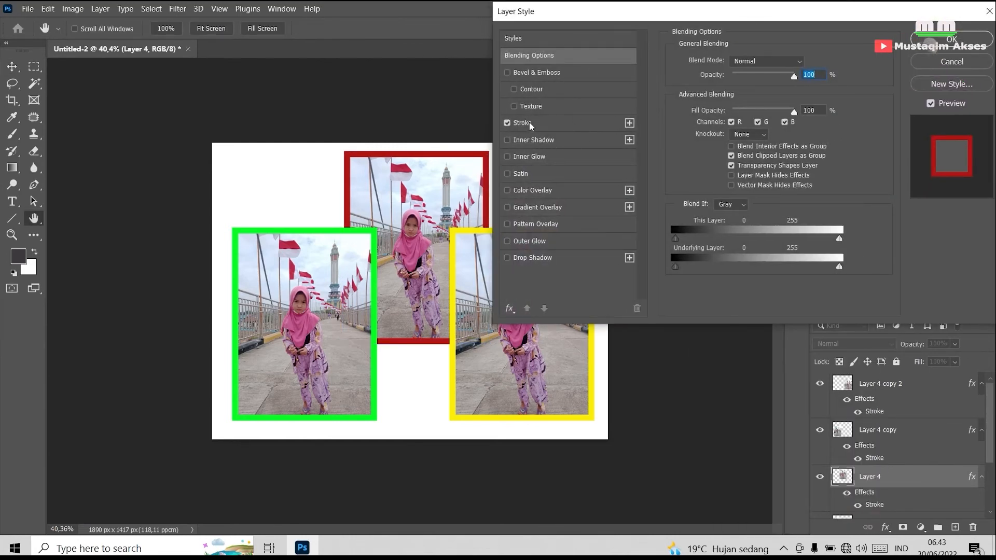
{"action": "left_click", "coordinate": [530, 124]}
{"action": "left_click", "coordinate": [704, 155]}
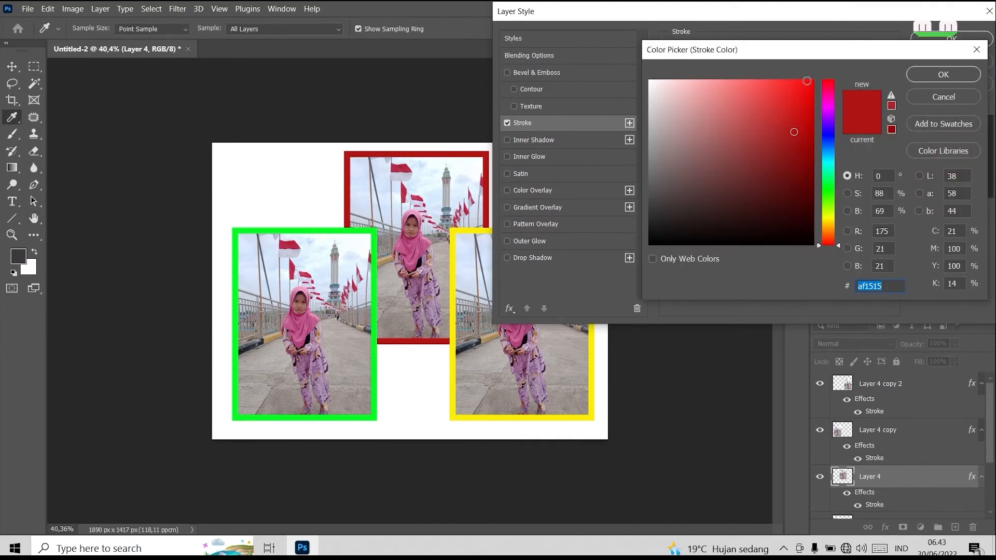
{"action": "left_click", "coordinate": [808, 81]}
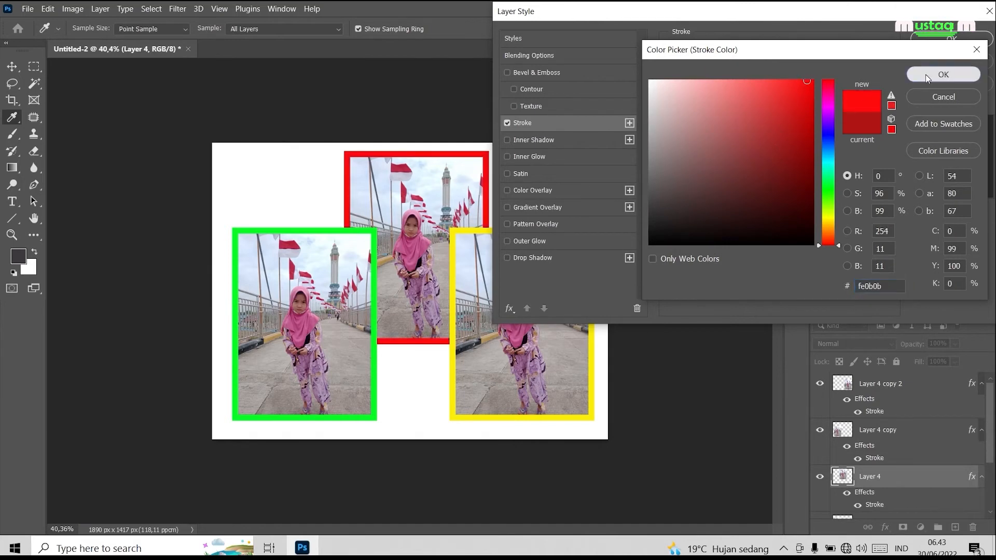
{"action": "left_click", "coordinate": [943, 74]}
{"action": "left_click", "coordinate": [952, 41]}
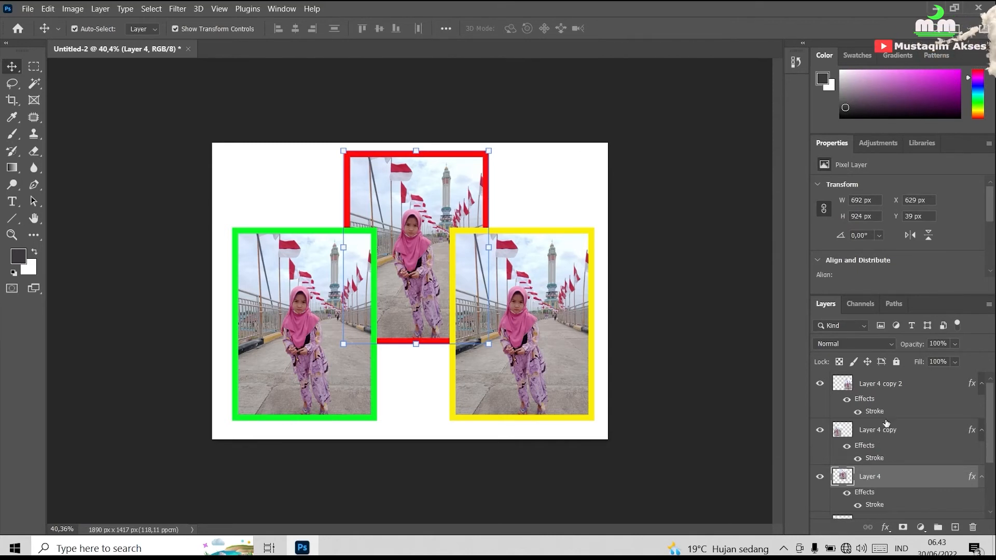
Select Layer 4 copy 2, Layer 4 copy and Layer 4 together and scale them down proportionally to about 50.37%.
{"action": "left_click", "coordinate": [884, 387]}
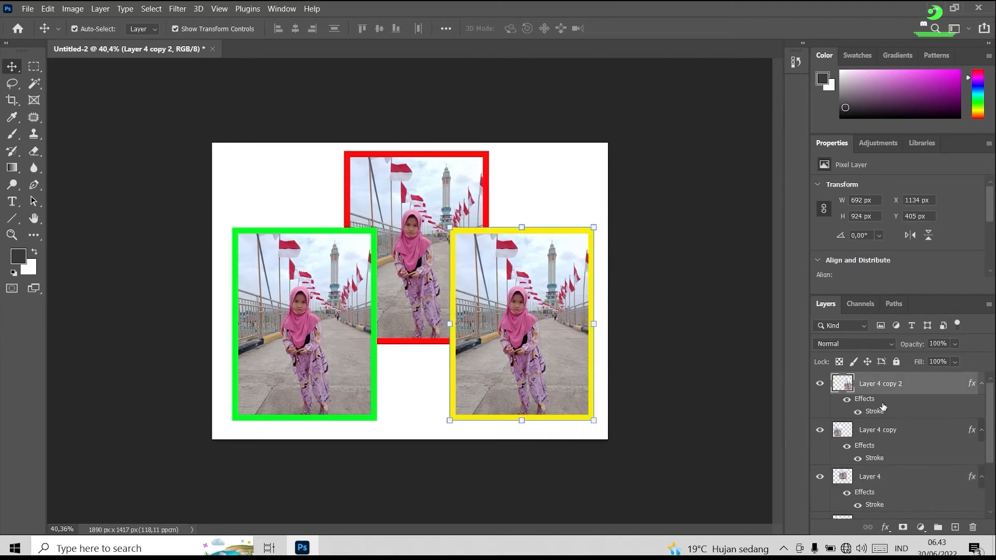
{"action": "key", "text": "ctrl"}
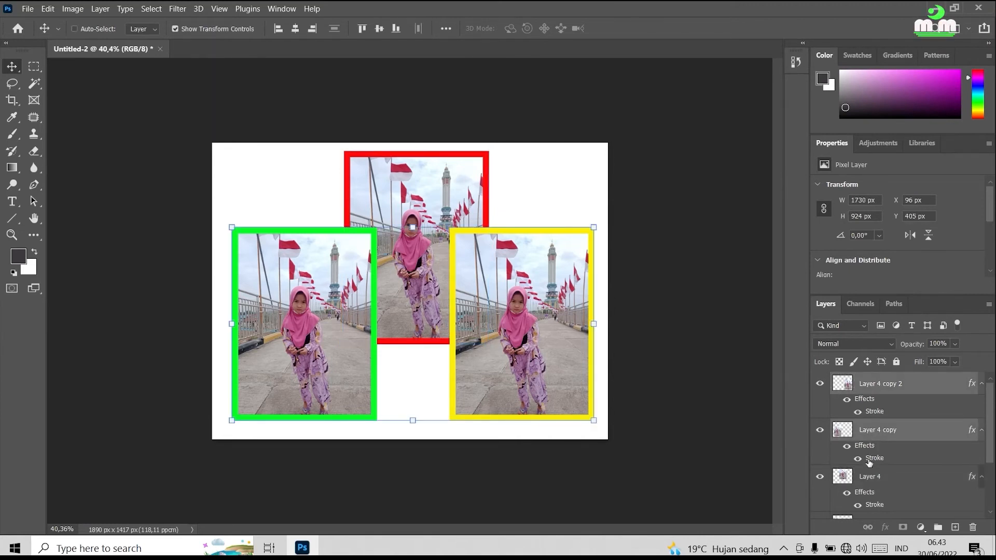
{"action": "left_click", "coordinate": [869, 477], "text": "shift"}
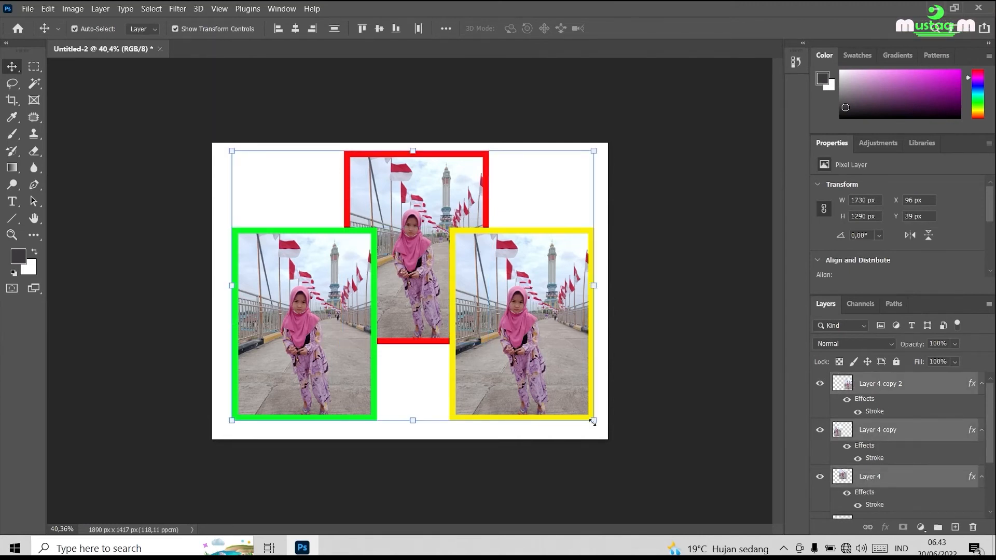
{"action": "left_click_drag", "start_coordinate": [593, 420], "coordinate": [414, 286]}
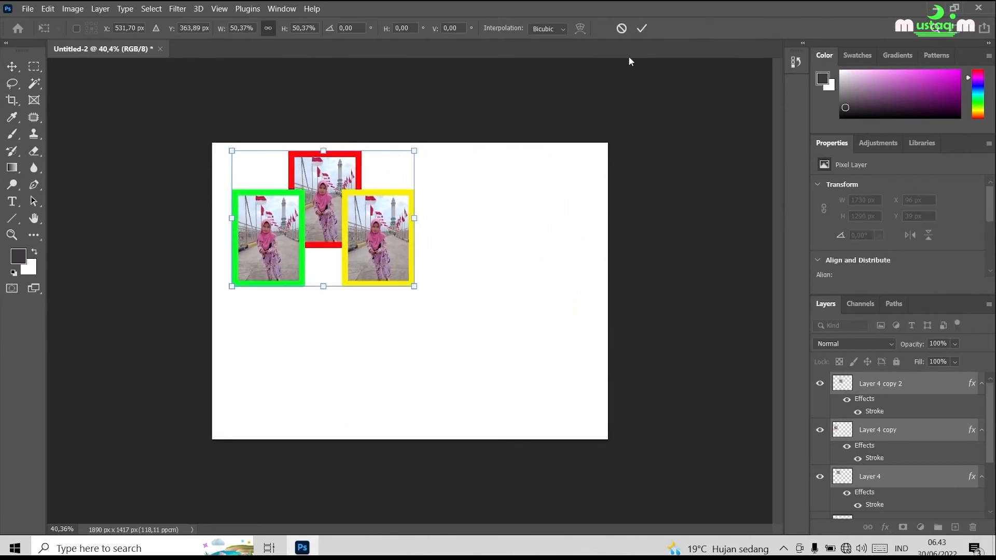
{"action": "left_click", "coordinate": [642, 28]}
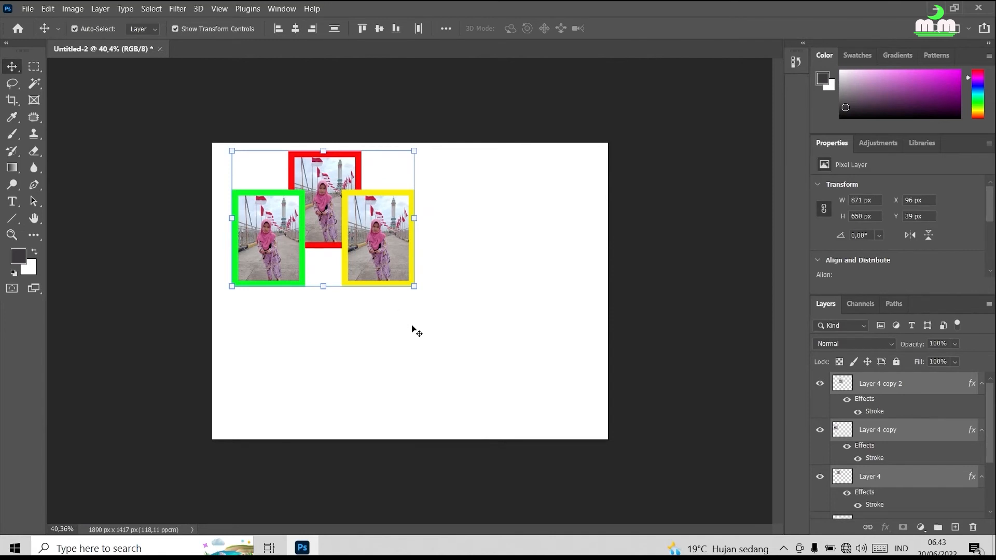
Try enlarging only the yellow-bordered photo to about 731 × 979 px, and undo the scaling.
{"action": "left_click", "coordinate": [423, 343]}
{"action": "left_click", "coordinate": [368, 234]}
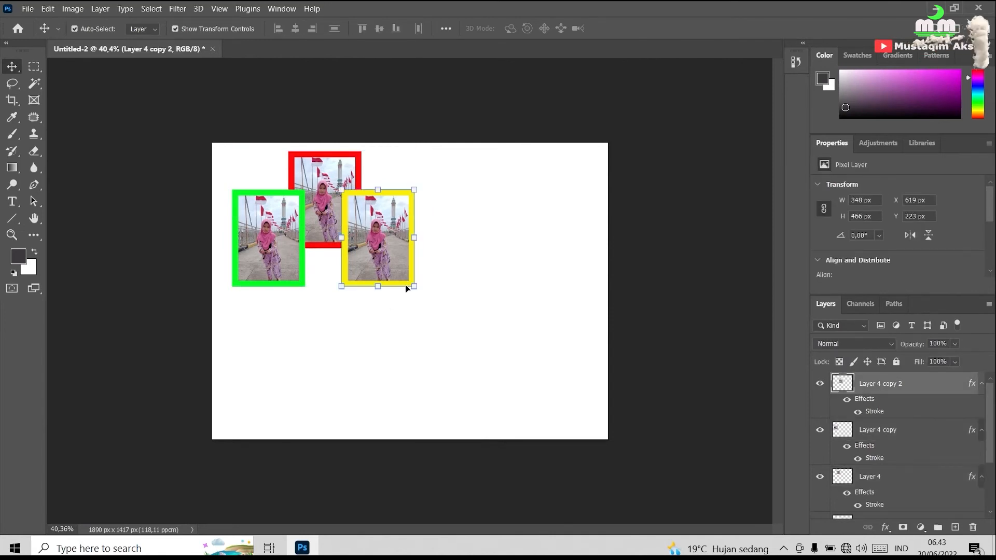
{"action": "left_click_drag", "start_coordinate": [414, 286], "coordinate": [496, 393]}
{"action": "left_click", "coordinate": [642, 28]}
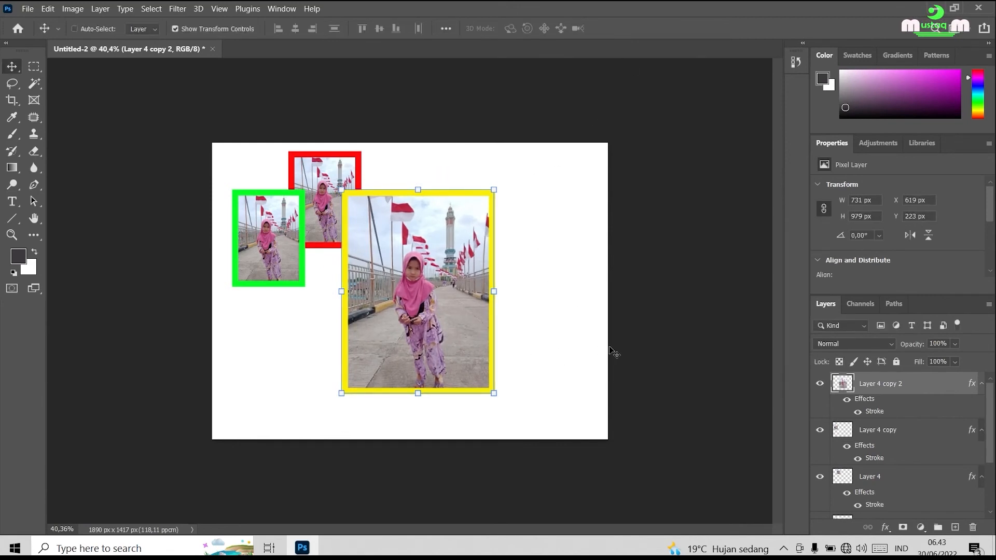
{"action": "key", "text": "ctrl+z"}
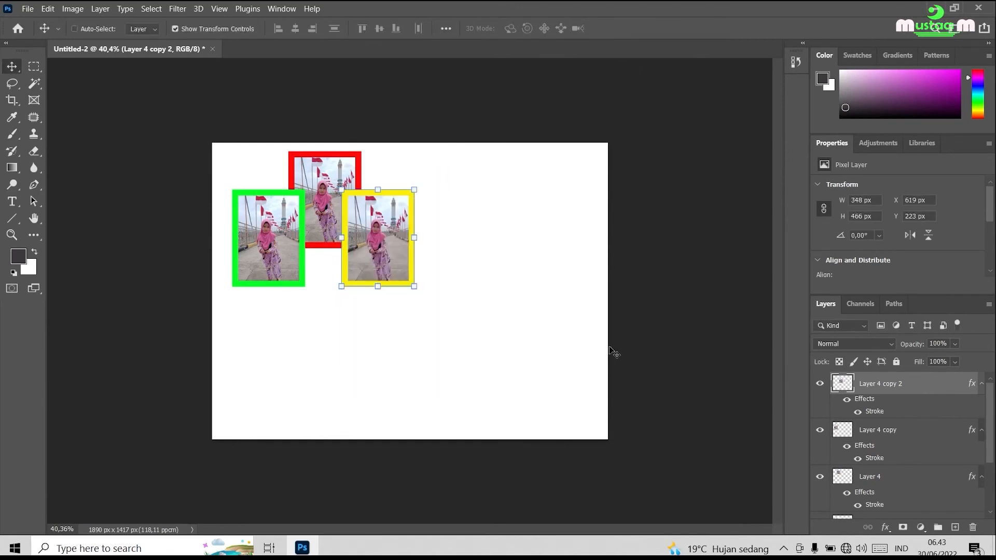
Select Layer 4 copy 2, Layer 4 copy and Layer 4 together, collapse their effects, and nudge them to about X 95 px, Y 37 px.
{"action": "left_click", "coordinate": [890, 433], "text": "ctrl"}
{"action": "left_click", "coordinate": [878, 477], "text": "ctrl"}
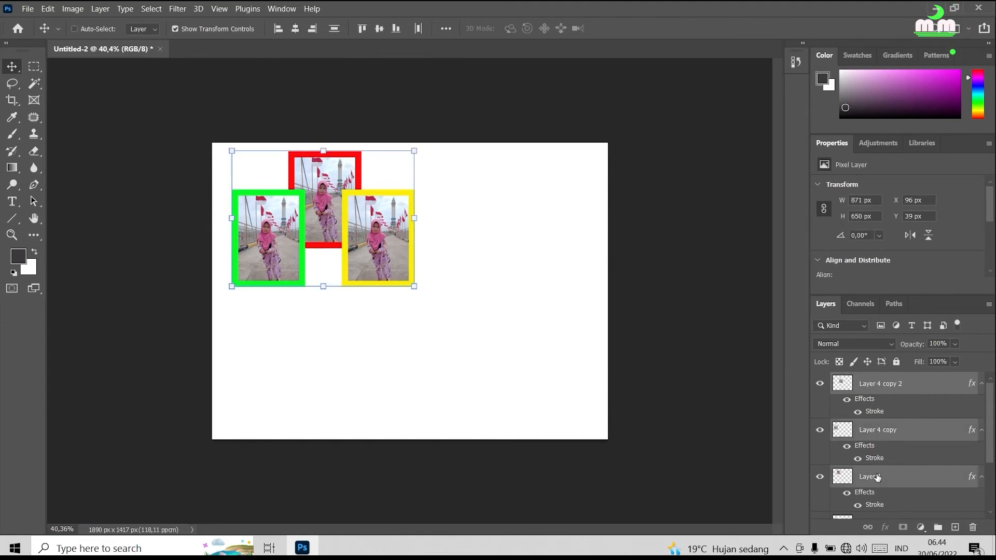
{"action": "left_click", "coordinate": [979, 384], "text": "alt"}
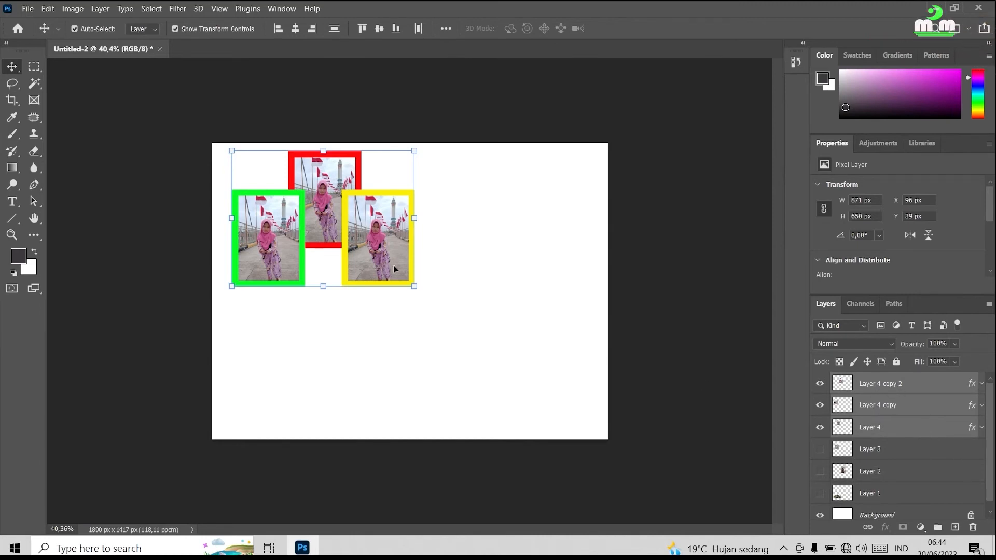
{"action": "mouse_move", "coordinate": [381, 256]}
{"action": "left_mouse_down"}
{"action": "mouse_move", "coordinate": [411, 257]}
{"action": "mouse_move", "coordinate": [382, 255]}
{"action": "left_mouse_up"}
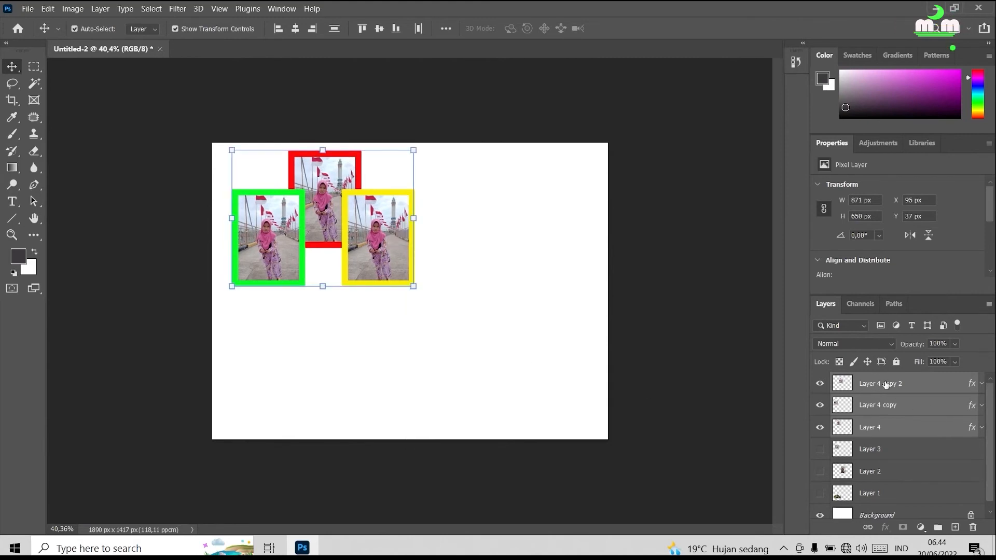
Duplicate the three bordered photos twice, placing one set at about X 792 px, Y 564 px and the other at X 15 px, Y 748 px.
{"action": "left_click_drag", "start_coordinate": [887, 384], "coordinate": [954, 527]}
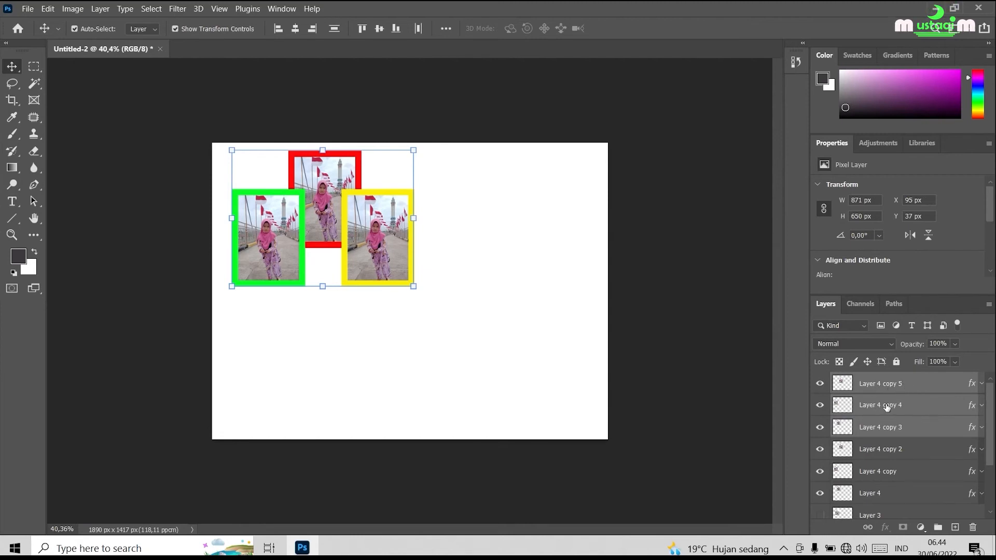
{"action": "left_click_drag", "start_coordinate": [372, 254], "coordinate": [518, 364]}
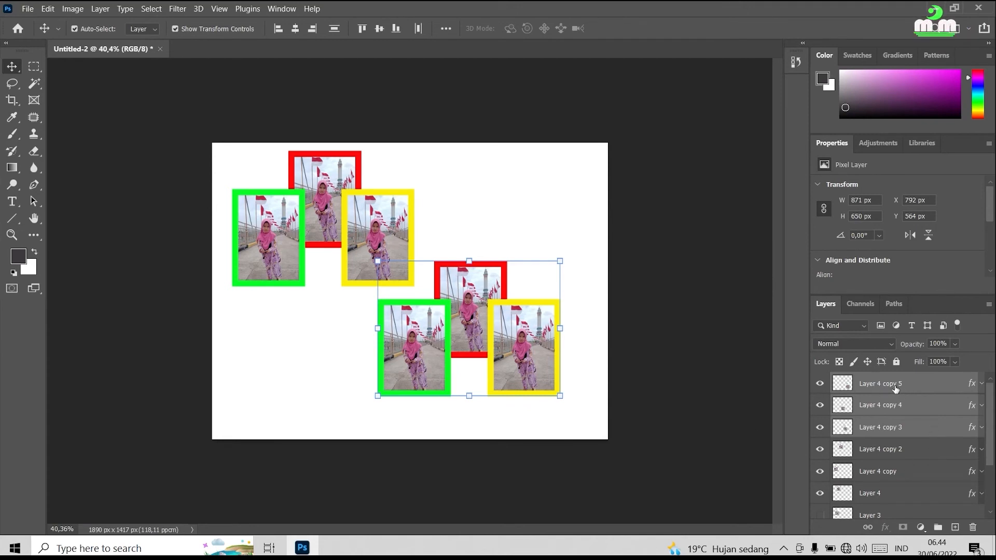
{"action": "left_click_drag", "start_coordinate": [896, 388], "coordinate": [955, 528]}
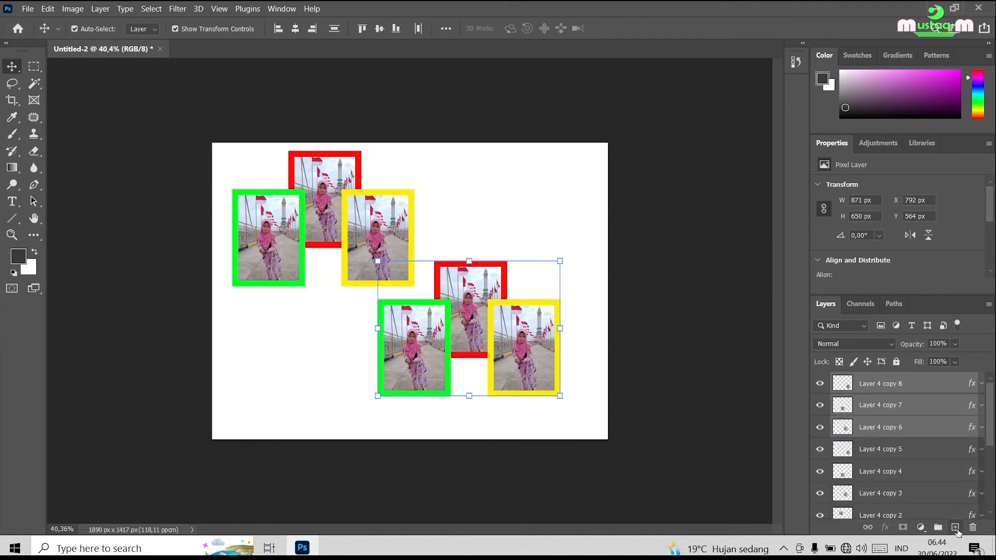
{"action": "left_click_drag", "start_coordinate": [522, 331], "coordinate": [359, 371]}
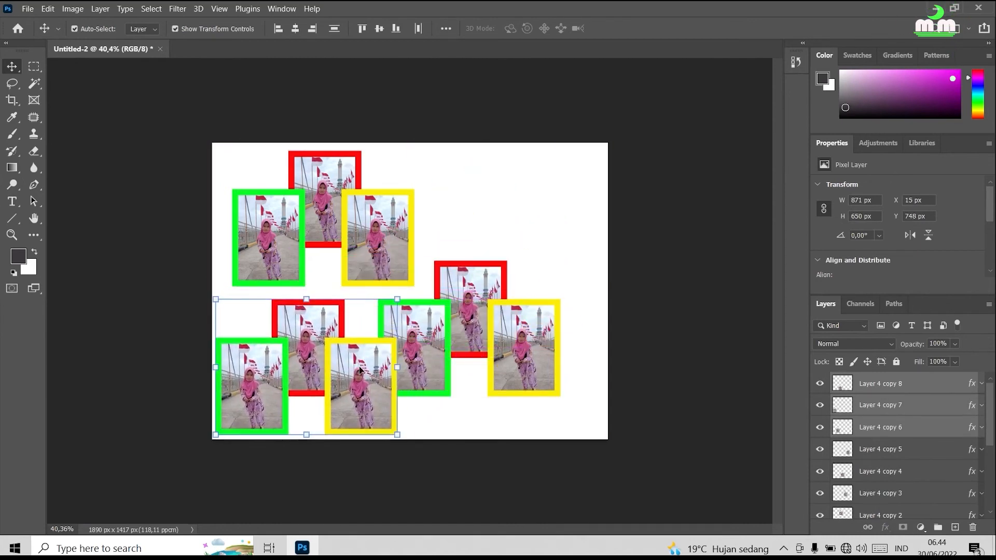
Select Layer 4 copy 5, copy 4 and copy 3 together, move them to about X 945 px, Y 515 px, and deselect.
{"action": "left_click", "coordinate": [515, 338]}
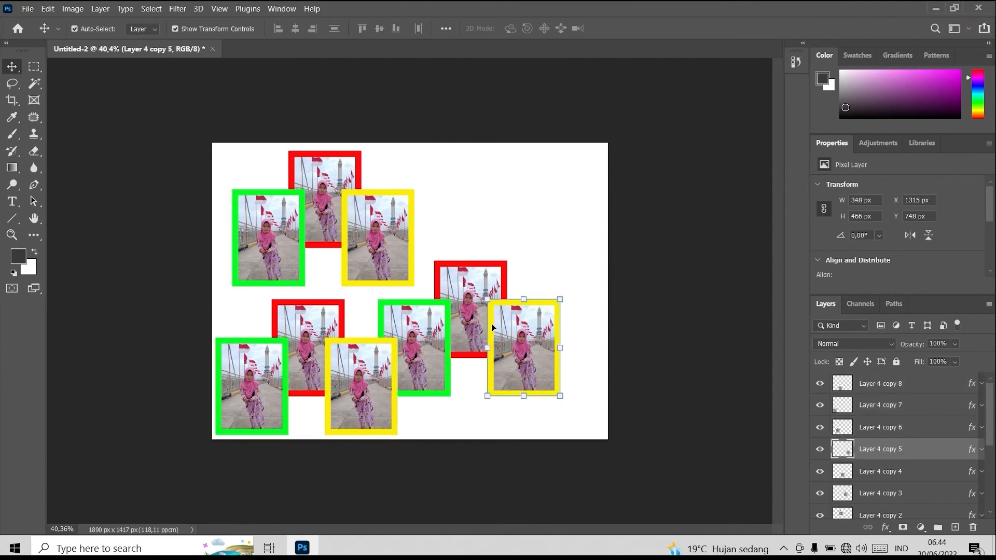
{"action": "left_click", "coordinate": [903, 473], "text": "shift"}
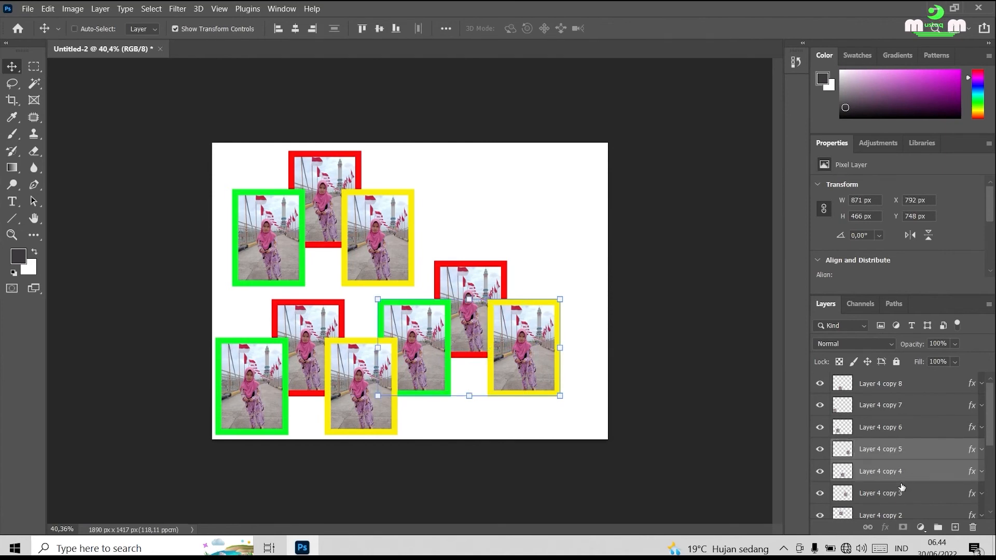
{"action": "left_click", "coordinate": [907, 495], "text": "ctrl"}
{"action": "left_click_drag", "start_coordinate": [523, 337], "coordinate": [545, 329]}
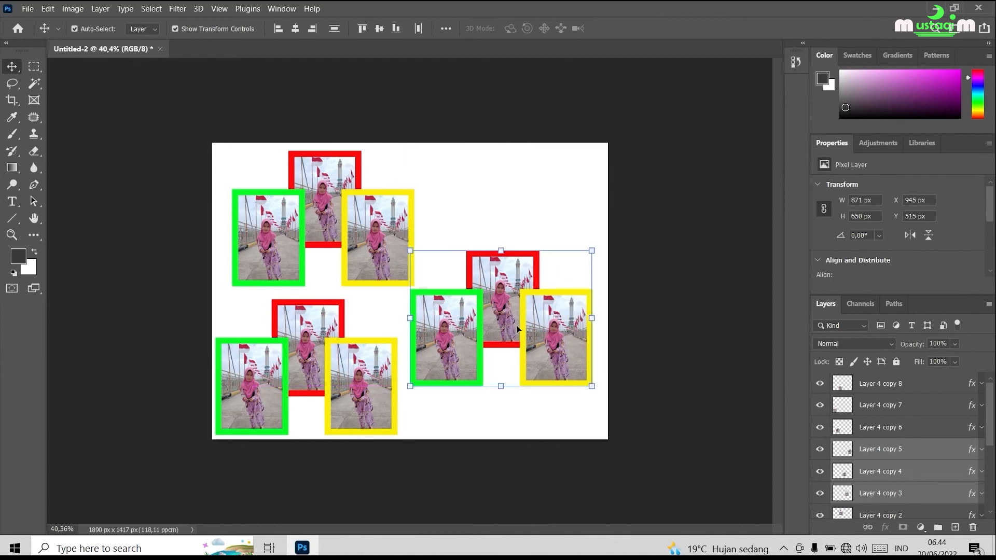
{"action": "left_click", "coordinate": [678, 163]}
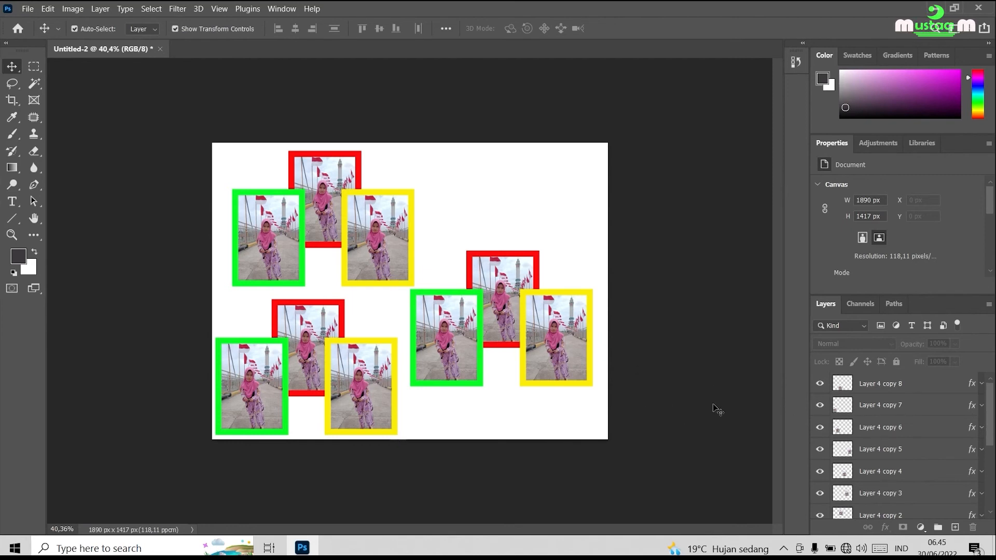
Make Layer 2 and Layer 1 visible, leaving Layer 3 hidden.
{"action": "scroll", "coordinate": [860, 438], "scroll_direction": "down", "scroll_amount": 3}
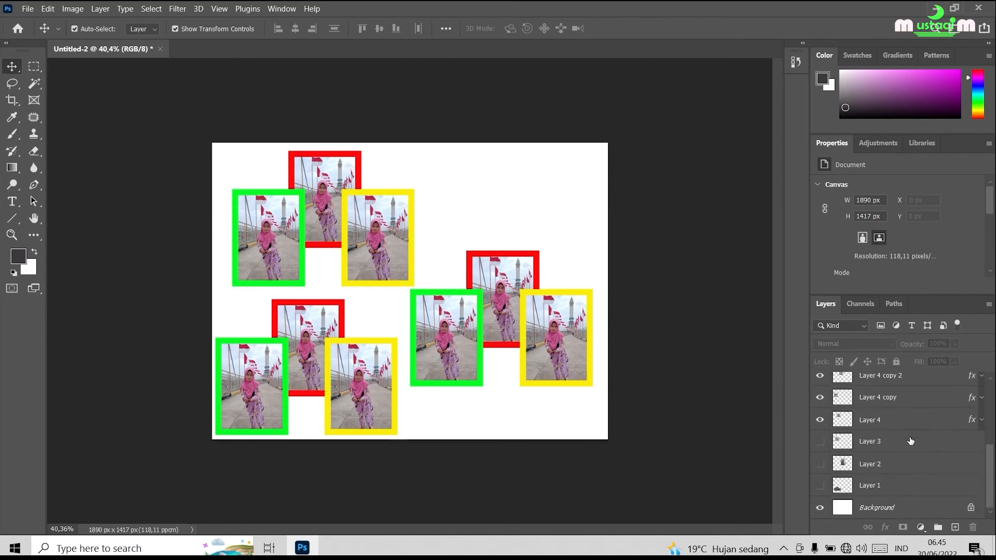
{"action": "left_click", "coordinate": [819, 445]}
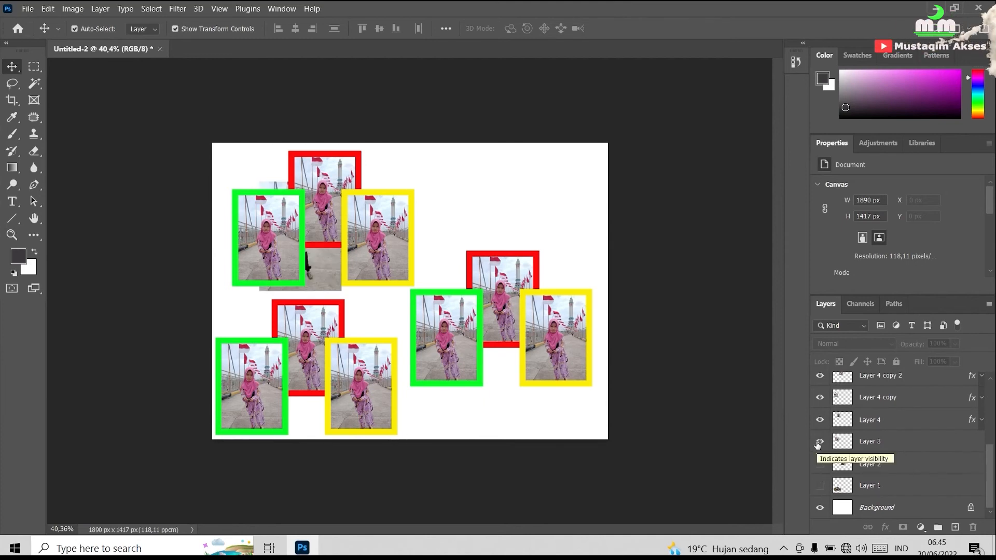
{"action": "left_click", "coordinate": [819, 444]}
{"action": "left_click", "coordinate": [821, 464]}
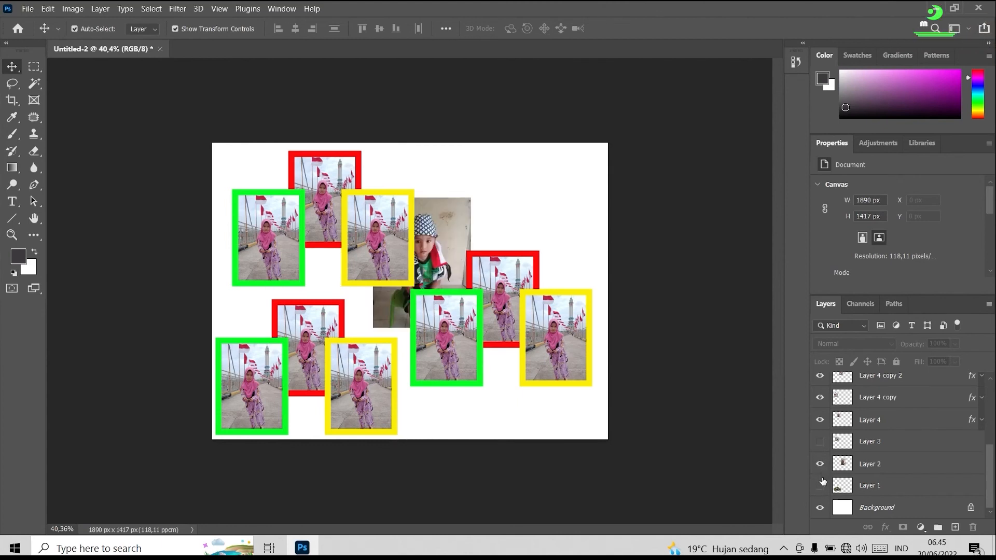
{"action": "left_click", "coordinate": [820, 486]}
{"action": "left_click", "coordinate": [820, 486]}
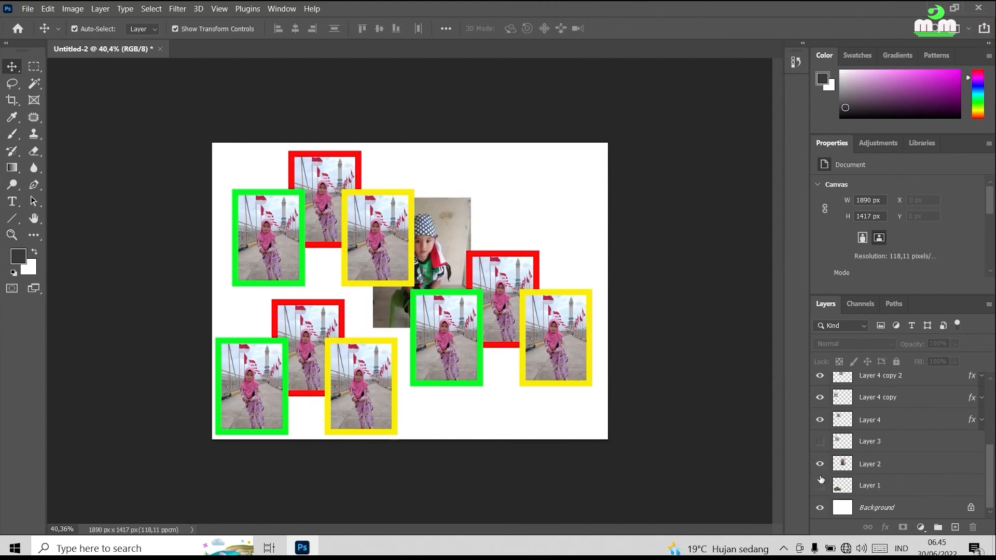
{"action": "left_click", "coordinate": [820, 486]}
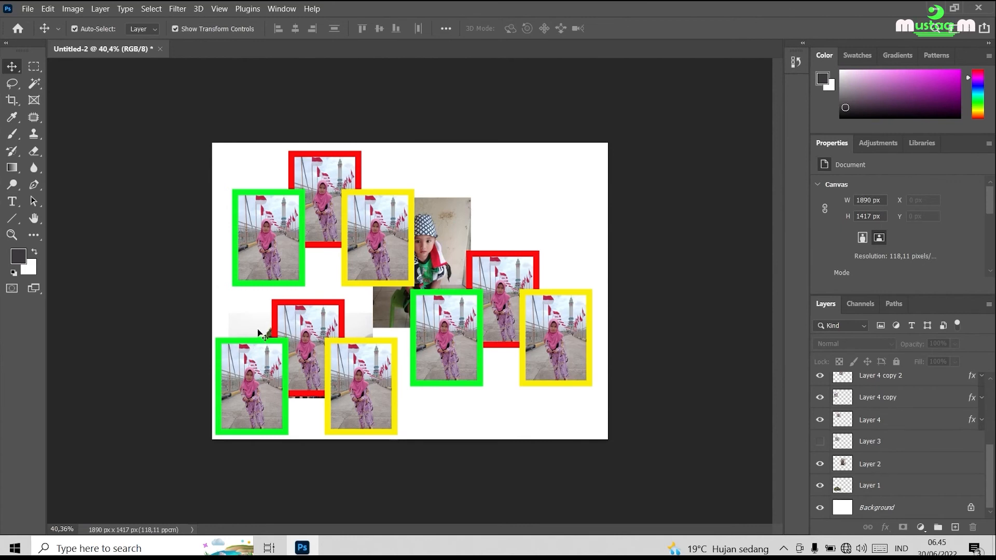
{"action": "left_click", "coordinate": [871, 486]}
{"action": "left_click_drag", "start_coordinate": [317, 329], "coordinate": [541, 233]}
{"action": "key", "text": "ctrl+z"}
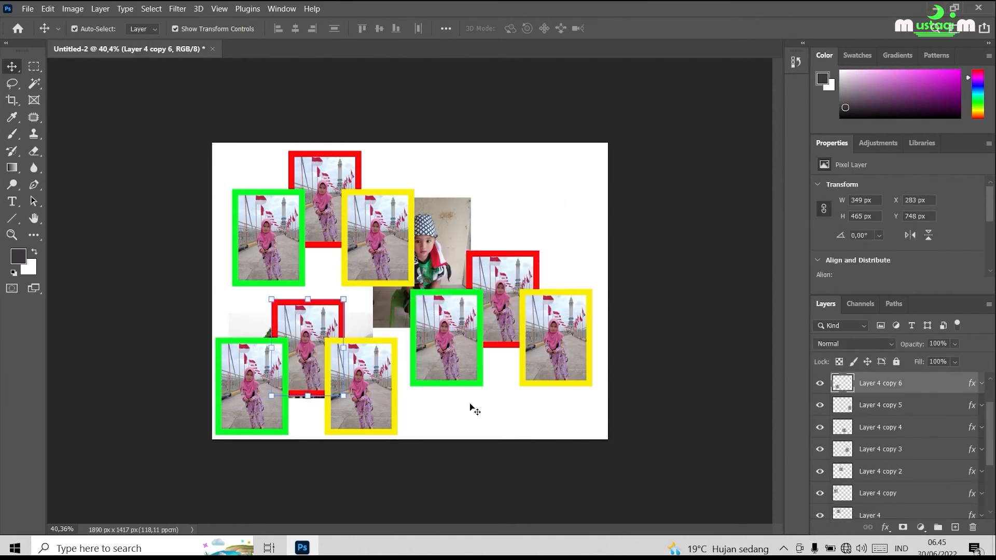
Select Layer 1 and move its landscape photo to about X 1297 px, Y 66 px.
{"action": "scroll", "coordinate": [892, 497], "scroll_direction": "down", "scroll_amount": 2}
{"action": "left_click", "coordinate": [882, 486]}
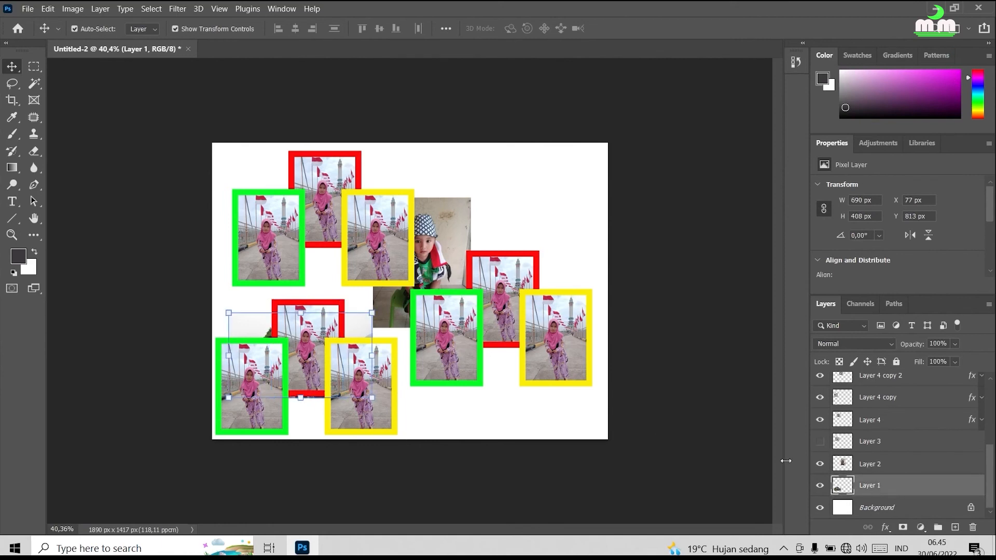
{"action": "left_click_drag", "start_coordinate": [269, 320], "coordinate": [521, 170]}
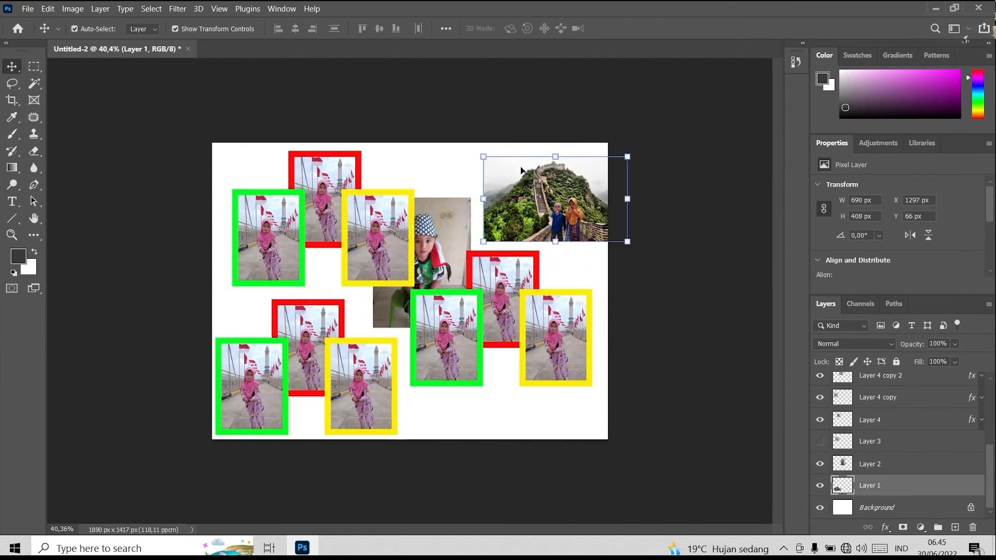
Select Layer 2 from the overlapping layers, move its photo to about X 792 px, Y 204 px, and minimize the program window.
{"action": "right_click", "coordinate": [444, 240]}
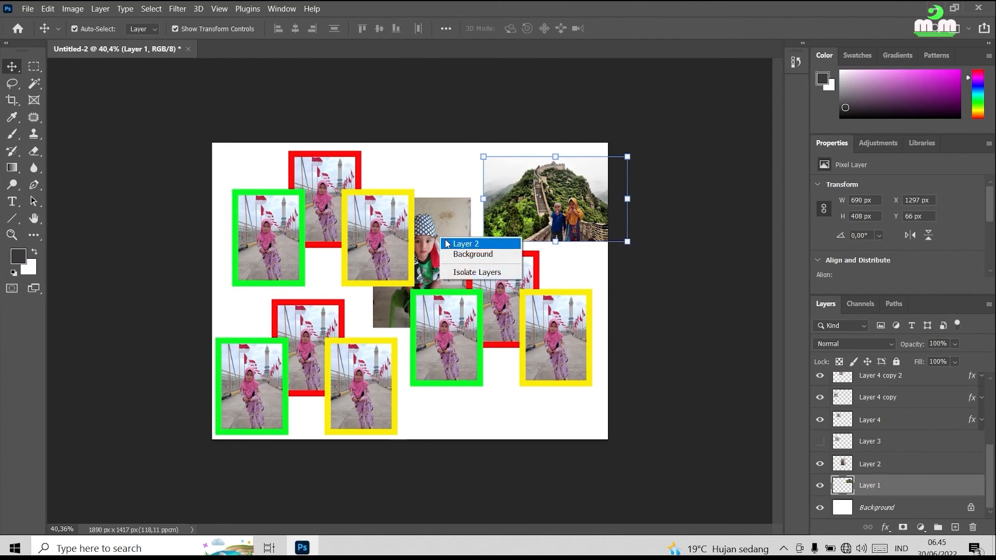
{"action": "left_click", "coordinate": [462, 244]}
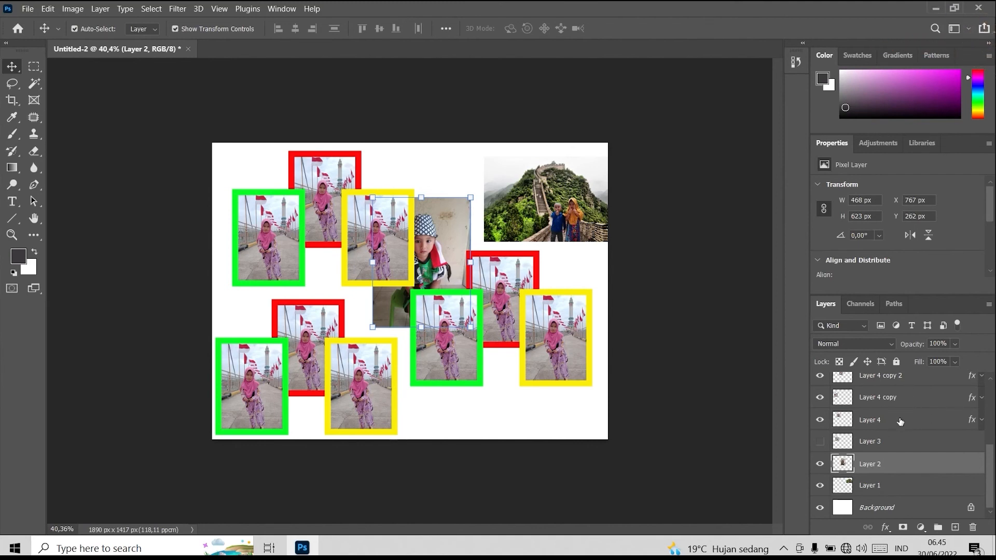
{"action": "mouse_move", "coordinate": [443, 242]}
{"action": "left_mouse_down"}
{"action": "mouse_move", "coordinate": [467, 188]}
{"action": "mouse_move", "coordinate": [447, 188]}
{"action": "mouse_move", "coordinate": [465, 189]}
{"action": "mouse_move", "coordinate": [443, 217]}
{"action": "mouse_move", "coordinate": [456, 220]}
{"action": "mouse_move", "coordinate": [449, 232]}
{"action": "left_mouse_up"}
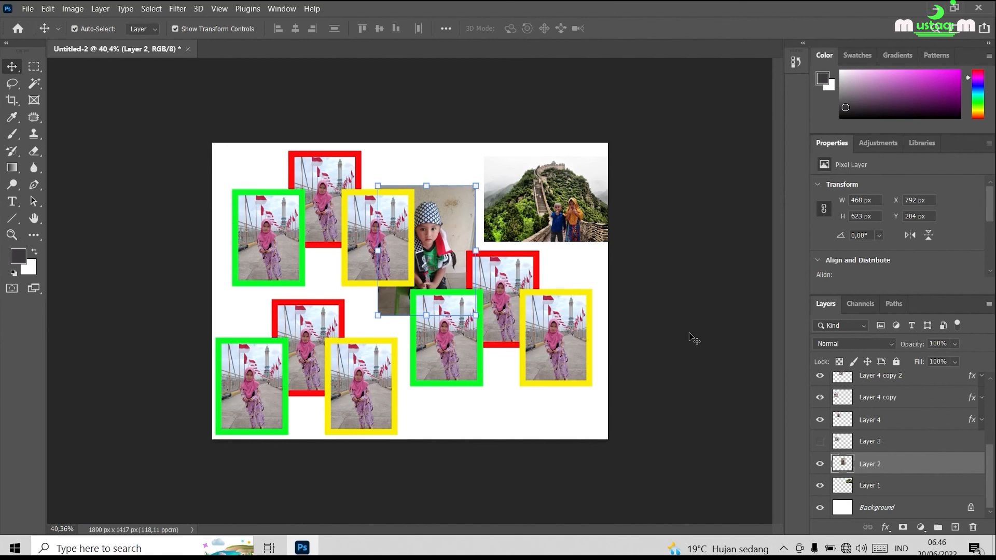
{"action": "left_click", "coordinate": [934, 8]}
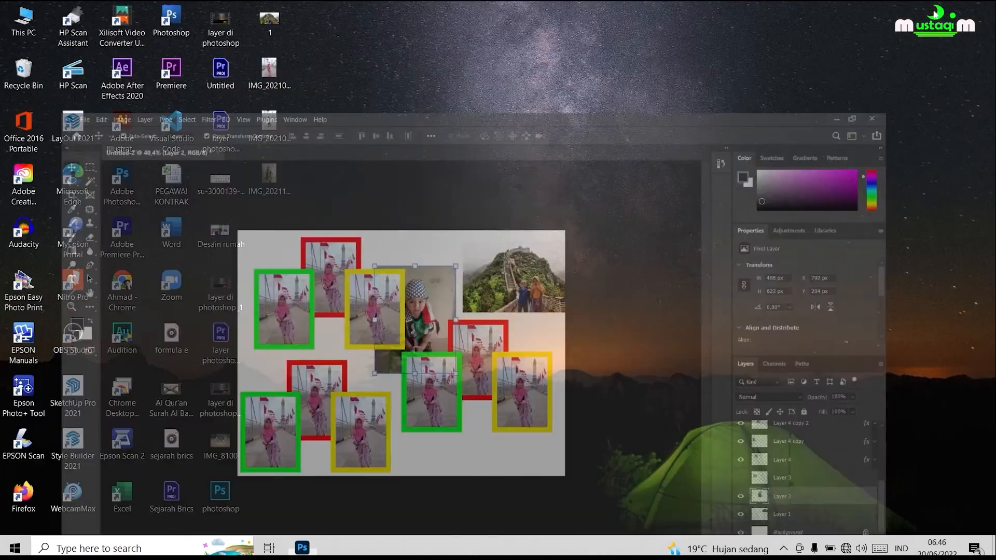